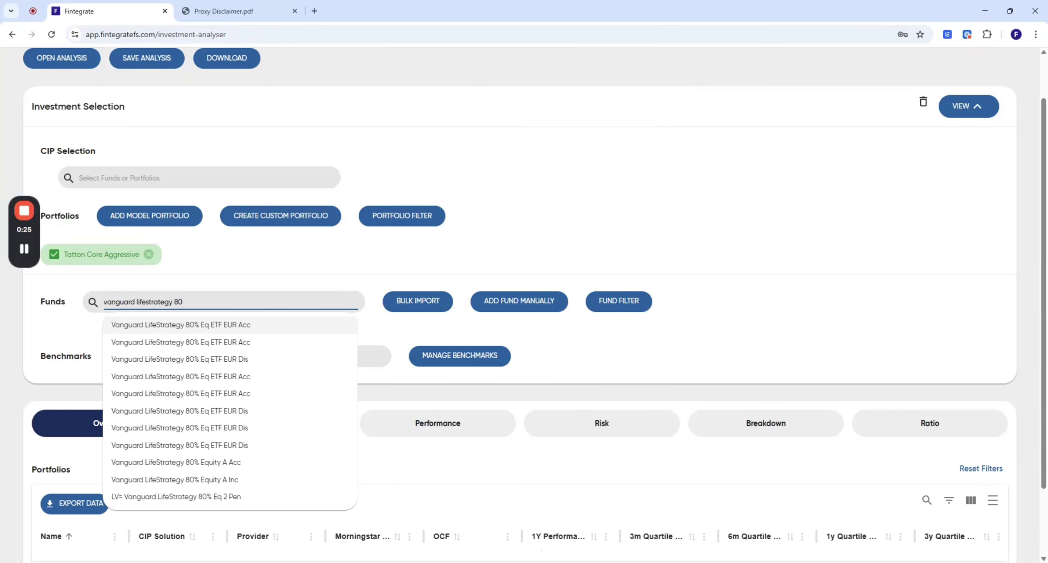
# Add the Vanguard LifeStrategy 80% Equity A Acc fund and start a custom portfolio named Custom portfolio
pyautogui.click(213, 462)
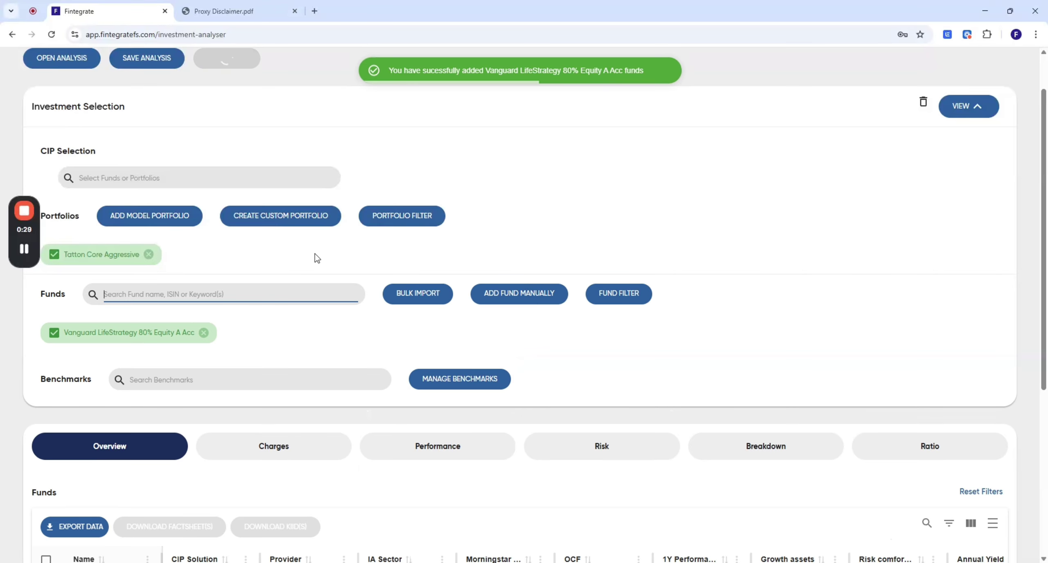
pyautogui.click(303, 227)
pyautogui.click(303, 125)
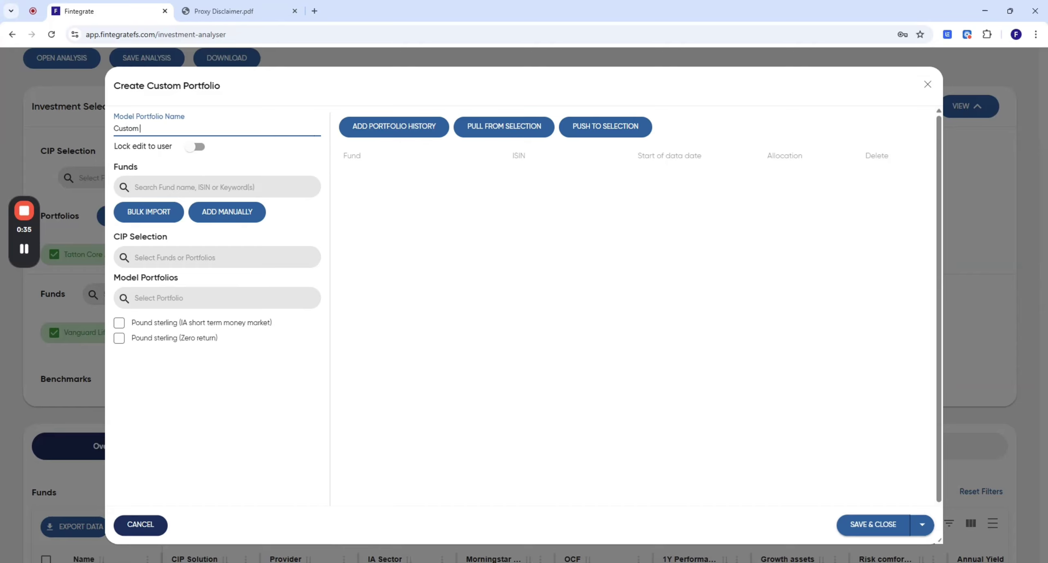
# Bulk import the funds with ISINs GB00B0CNH163, GB00B994K388, GB00BF93W972 and GB00BYXZ5N79 into the custom portfolio
pyautogui.click(149, 211)
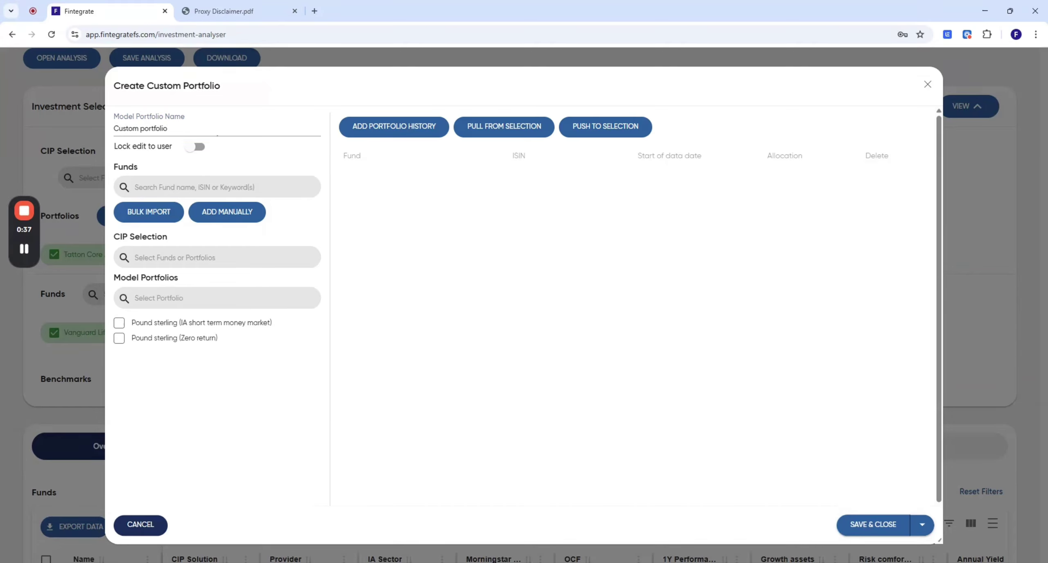
pyautogui.write('GB00B0CNH163 GB00B994K388 GB00BF93W972 GB00BYXZ5N79')
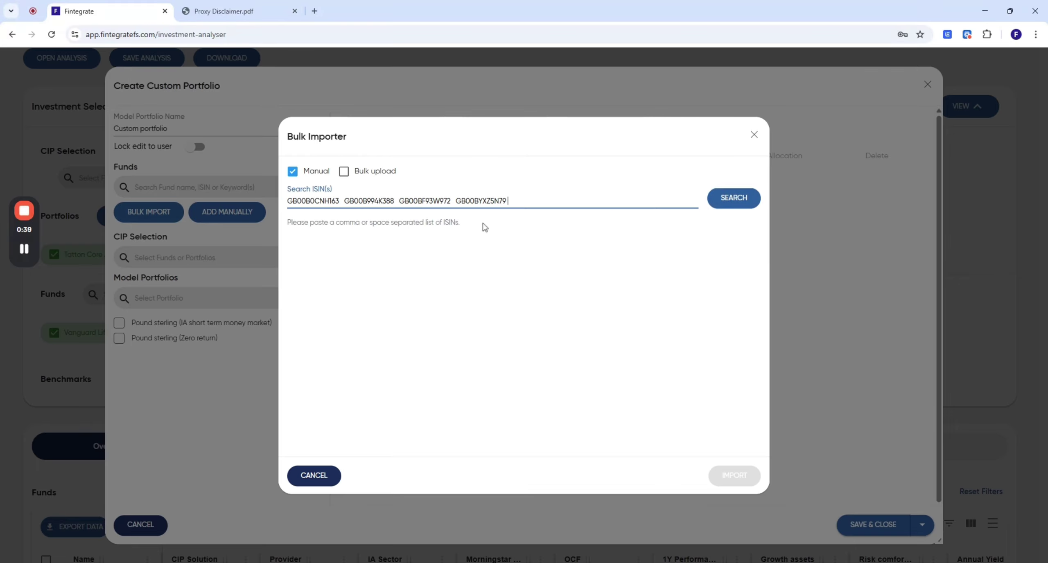
pyautogui.click(732, 197)
pyautogui.click(723, 475)
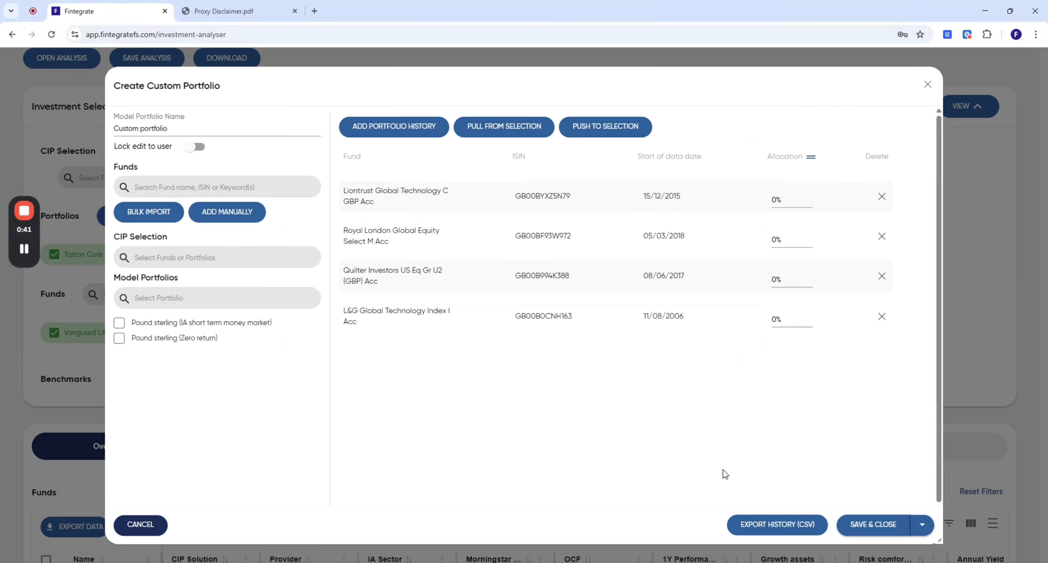
# Start a manual fund in the custom portfolio named Proxy Fund with an OCF of 0.20%
pyautogui.click(234, 212)
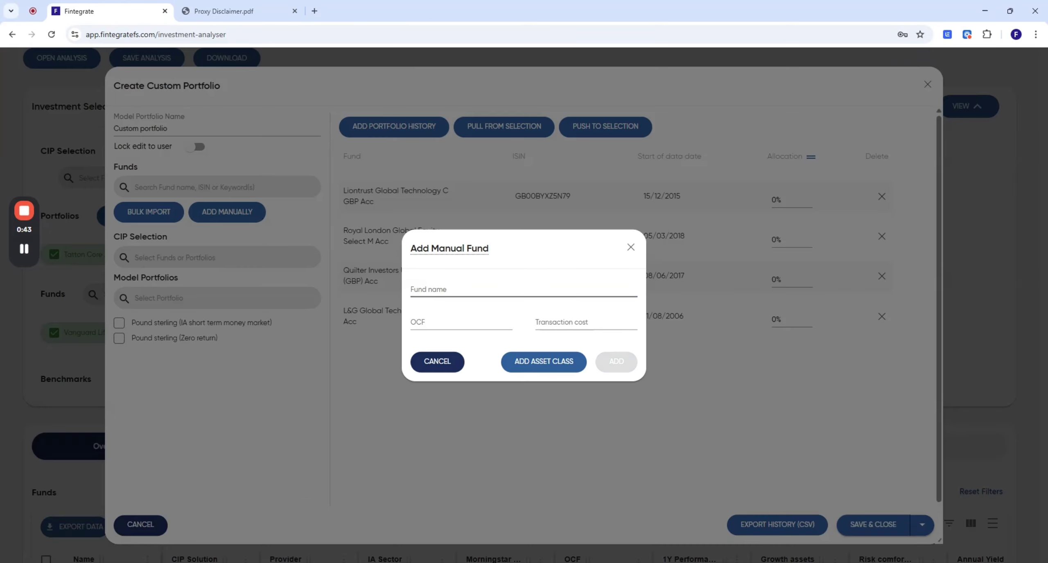
pyautogui.write('Proxy Fund')
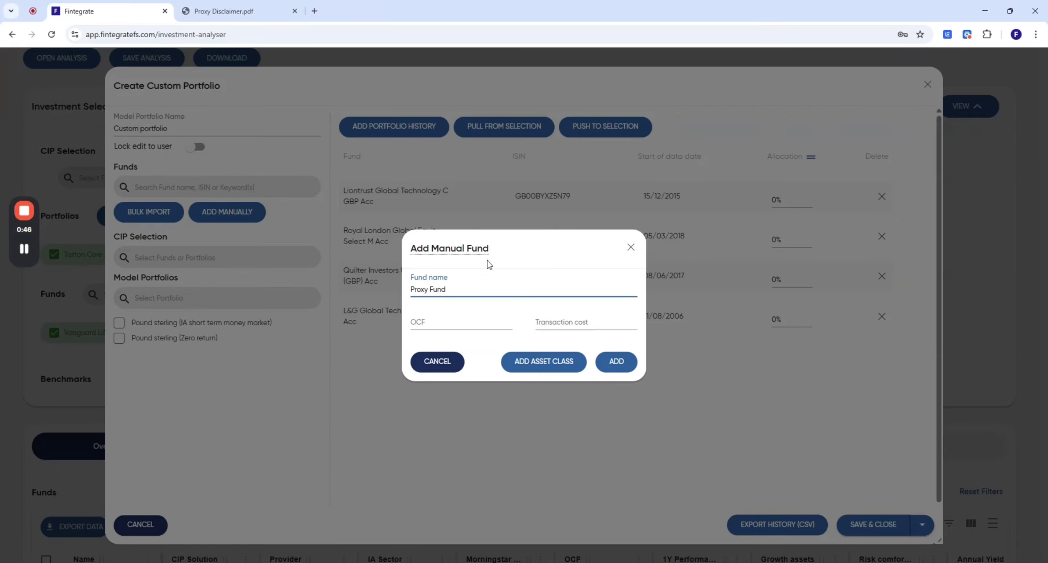
pyautogui.press('Tab')
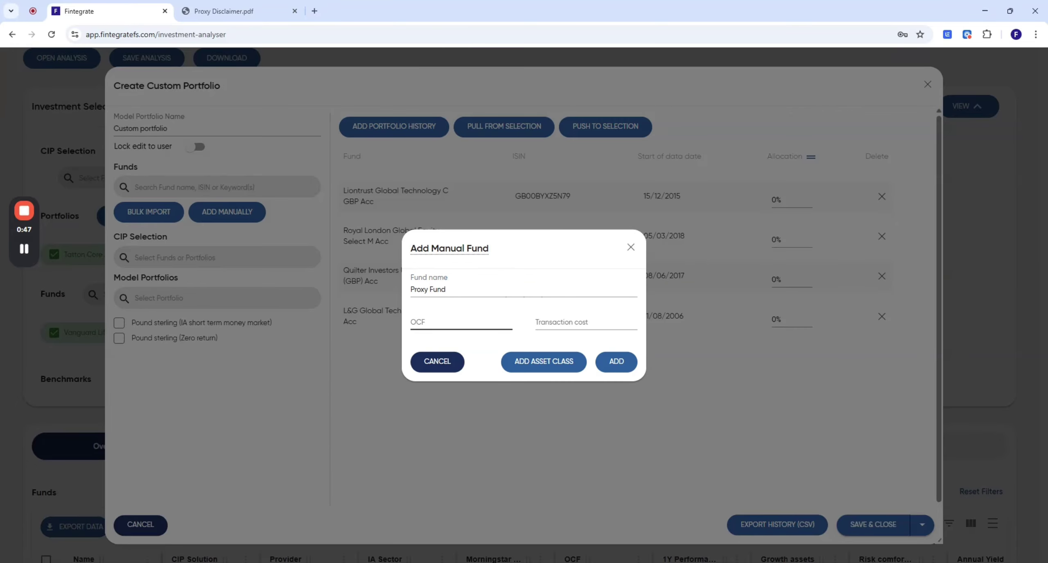
pyautogui.write('0.2')
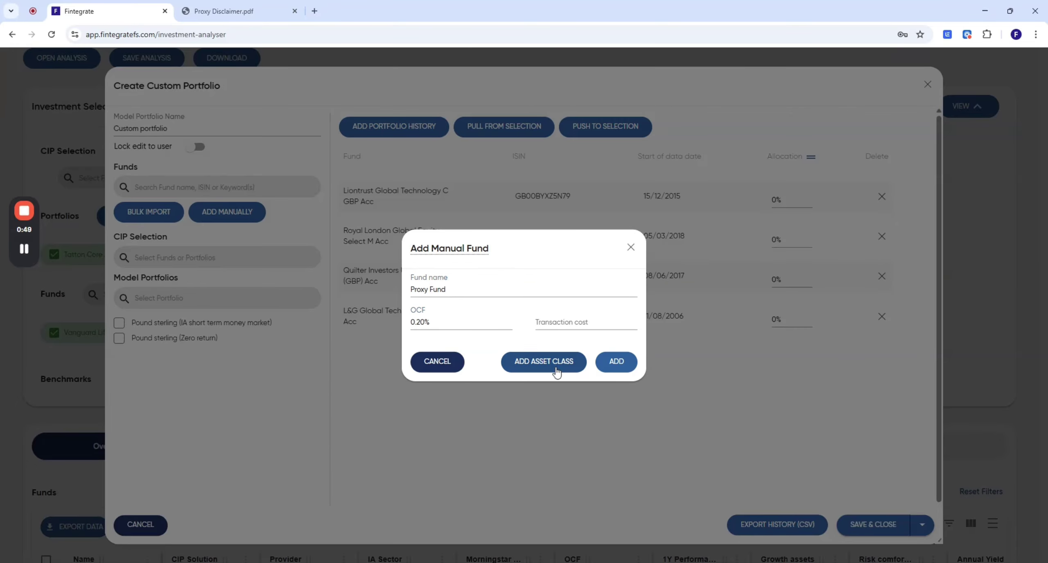
# Add UK Equity and Global Bonds as the asset classes of the manual fund
pyautogui.click(554, 361)
pyautogui.click(544, 343)
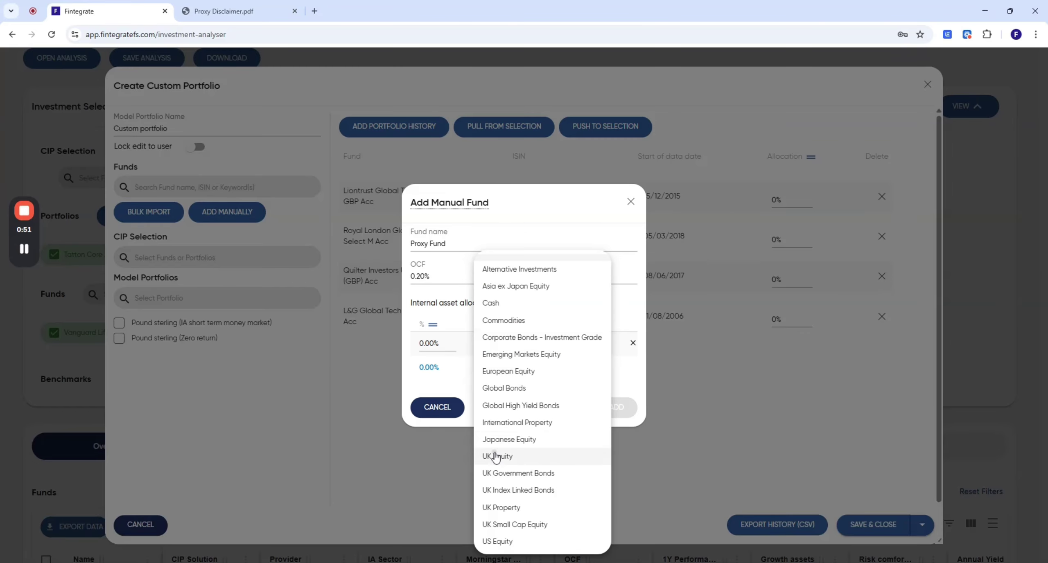
pyautogui.click(543, 456)
pyautogui.click(548, 405)
pyautogui.click(508, 357)
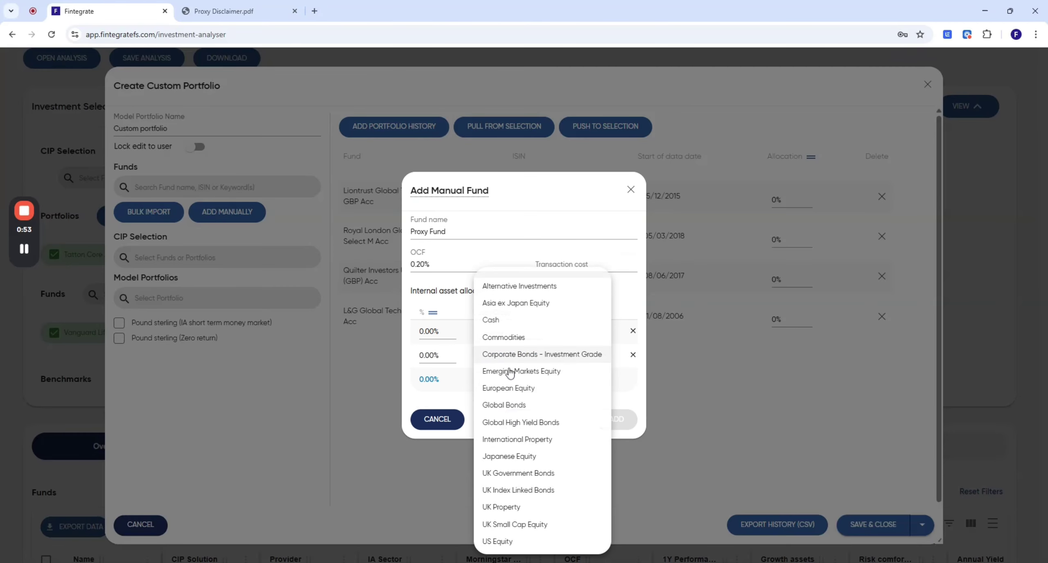
pyautogui.click(502, 404)
# Set the manual fund's allocation to 60% UK Equity and 40% Global Bonds, and add it to the portfolio
pyautogui.click(422, 332)
pyautogui.write('60')
pyautogui.press('Tab')
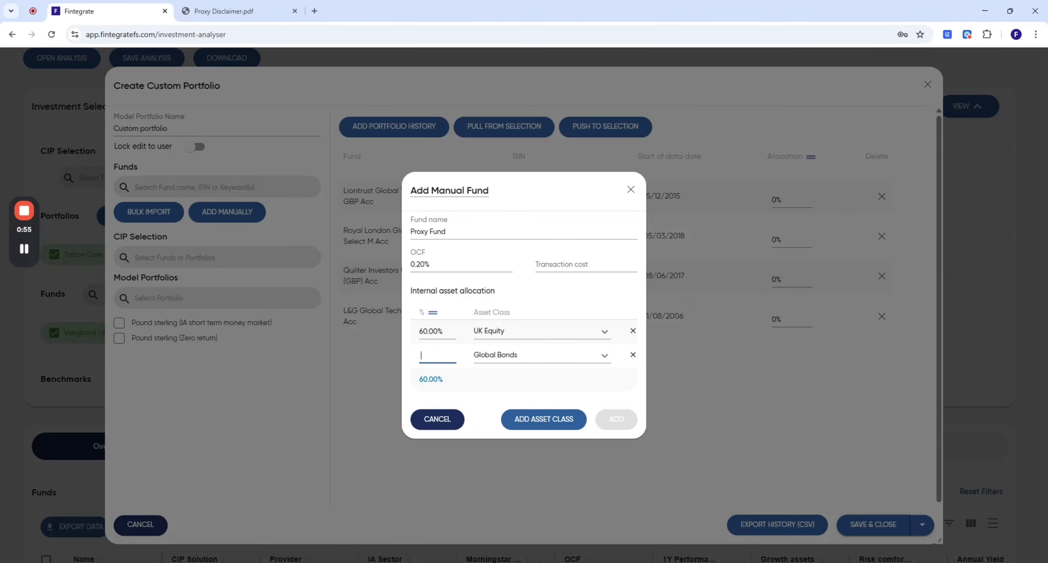
pyautogui.write('40')
pyautogui.click(511, 373)
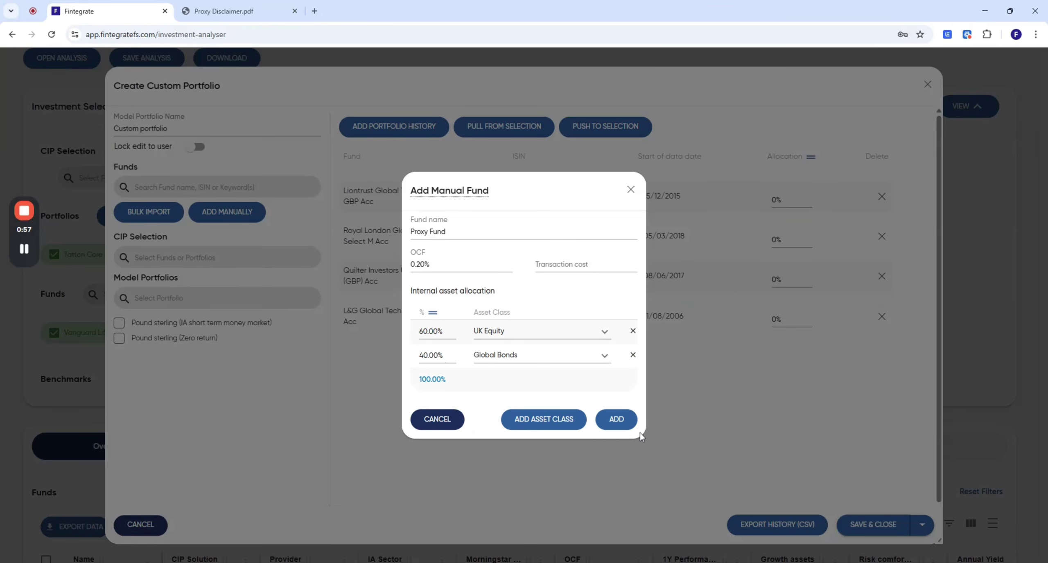
pyautogui.click(616, 419)
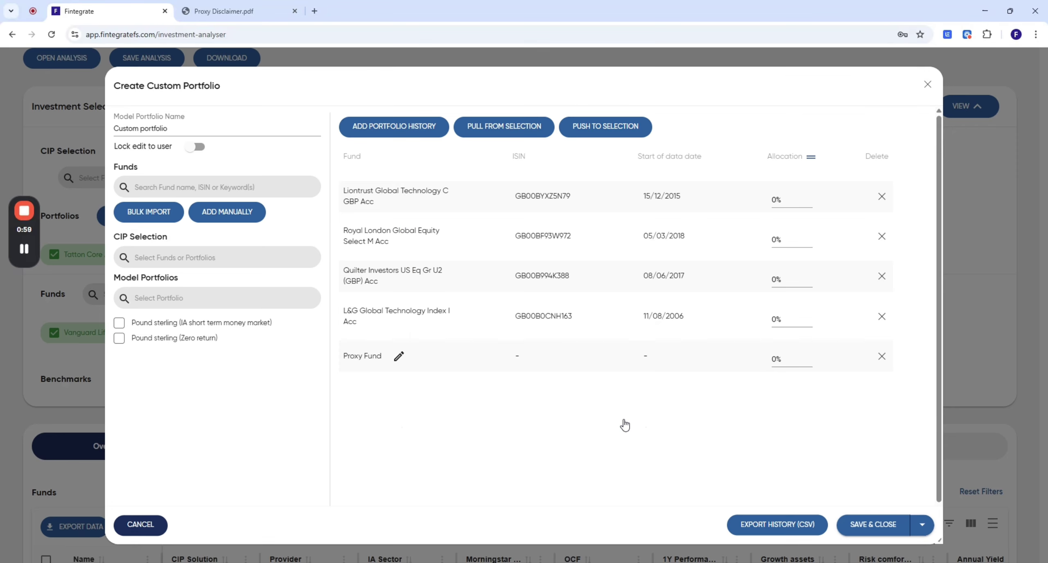
# Split the allocation equally across the funds in the custom portfolio, and save and close it
pyautogui.click(810, 156)
pyautogui.click(875, 528)
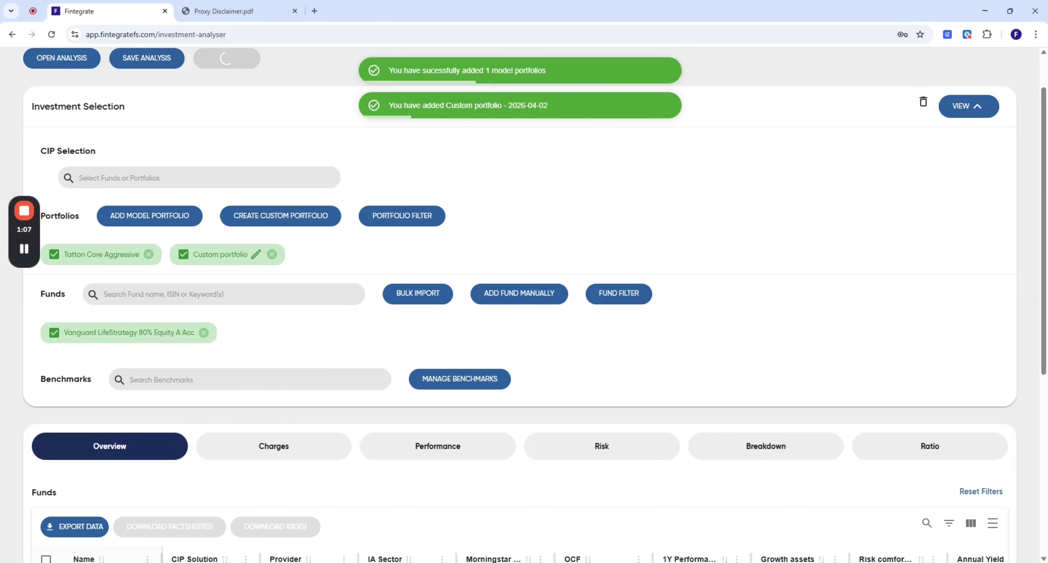
# Show the performance analysis and examine the five-year chart, its legend and the proxy marker on the custom portfolio
pyautogui.scroll(-2, 330, 375)
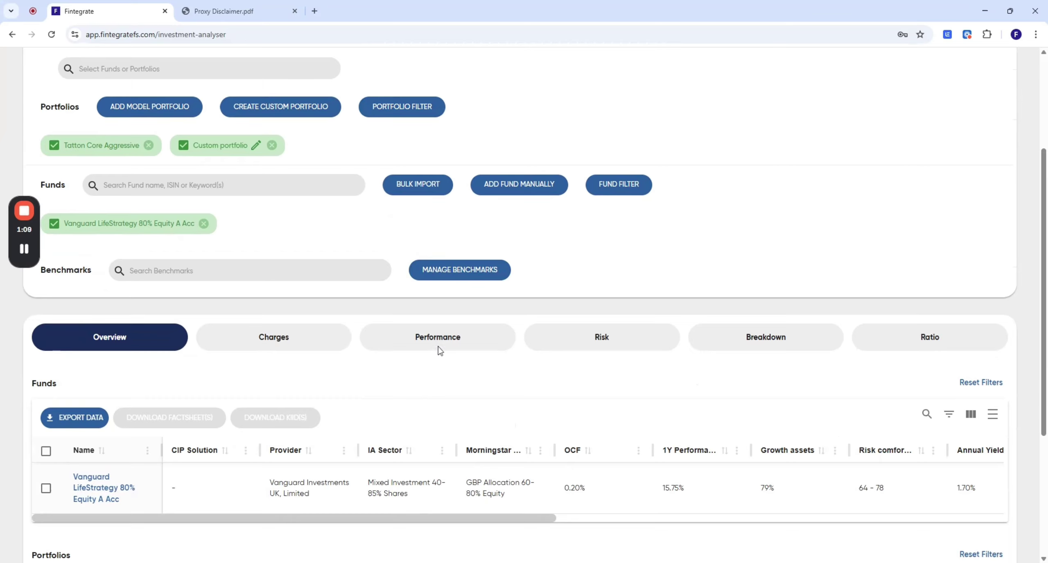
pyautogui.click(437, 346)
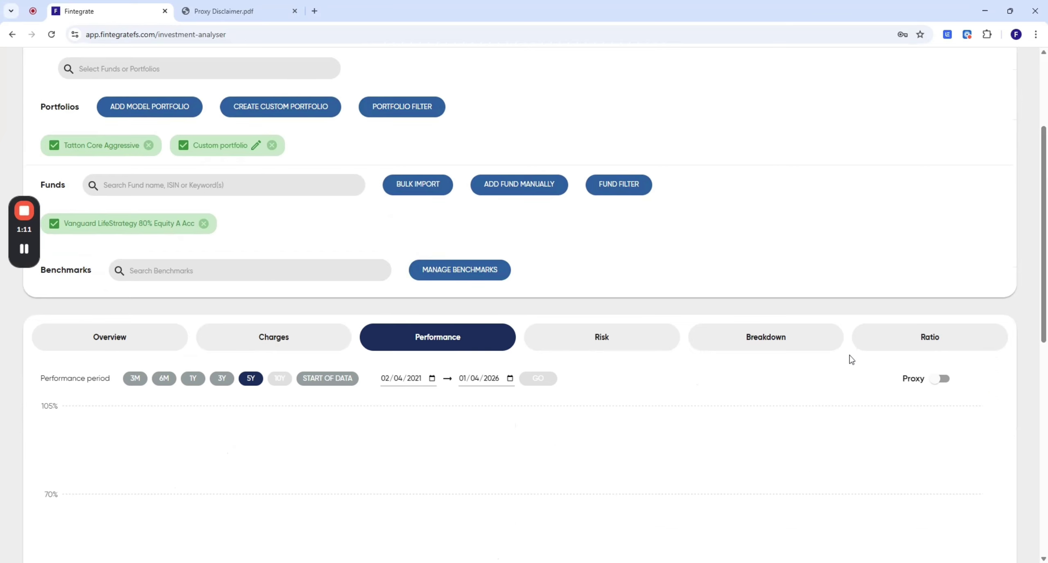
pyautogui.scroll(-6, 852, 360)
pyautogui.scroll(-1, 850, 355)
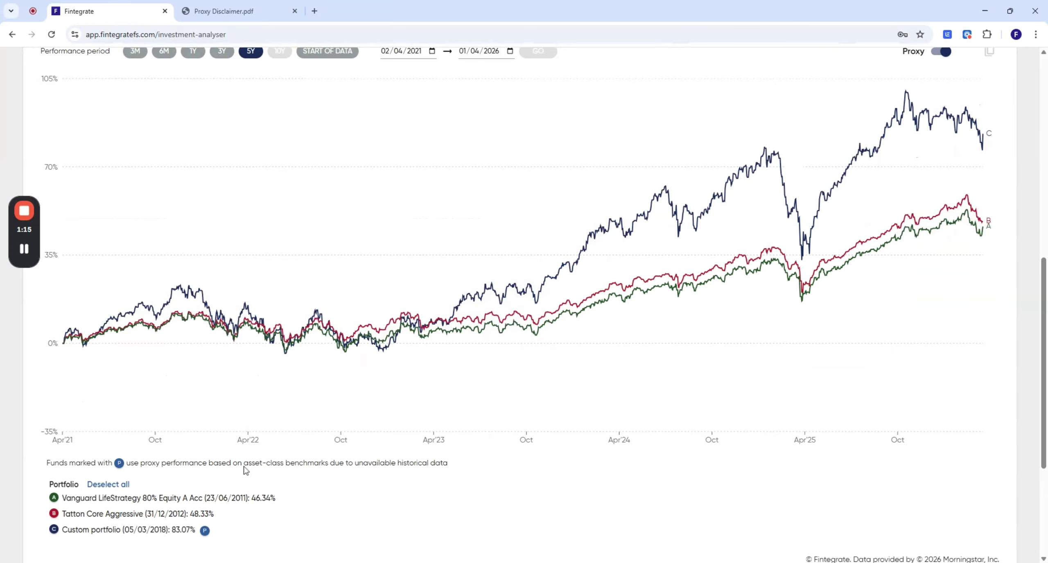
pyautogui.scroll(-1, 229, 495)
pyautogui.moveTo(204, 482)
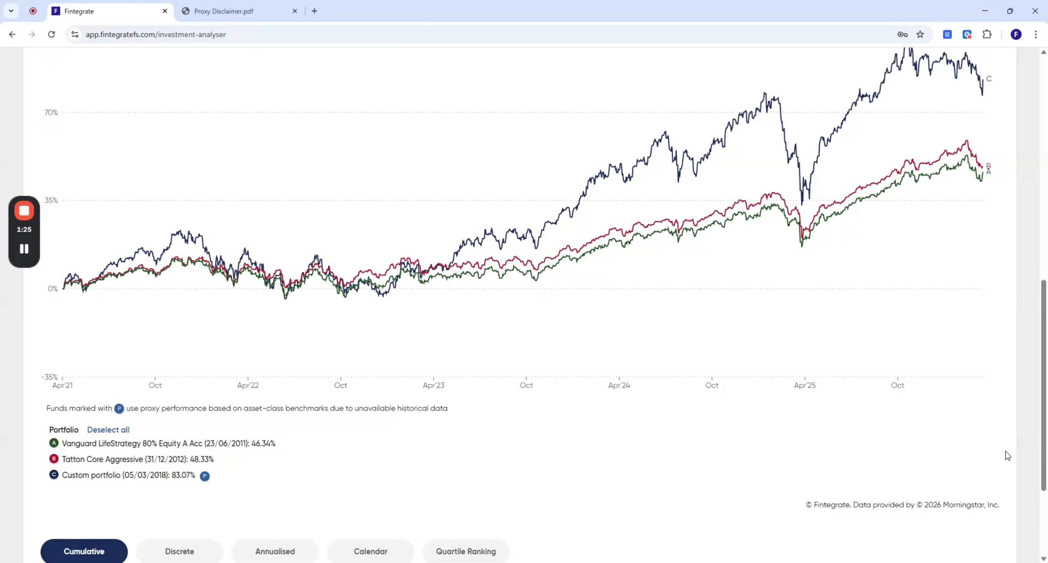
# Compare the performance chart with proxy performance switched off and switched back on
pyautogui.scroll(3, 1006, 452)
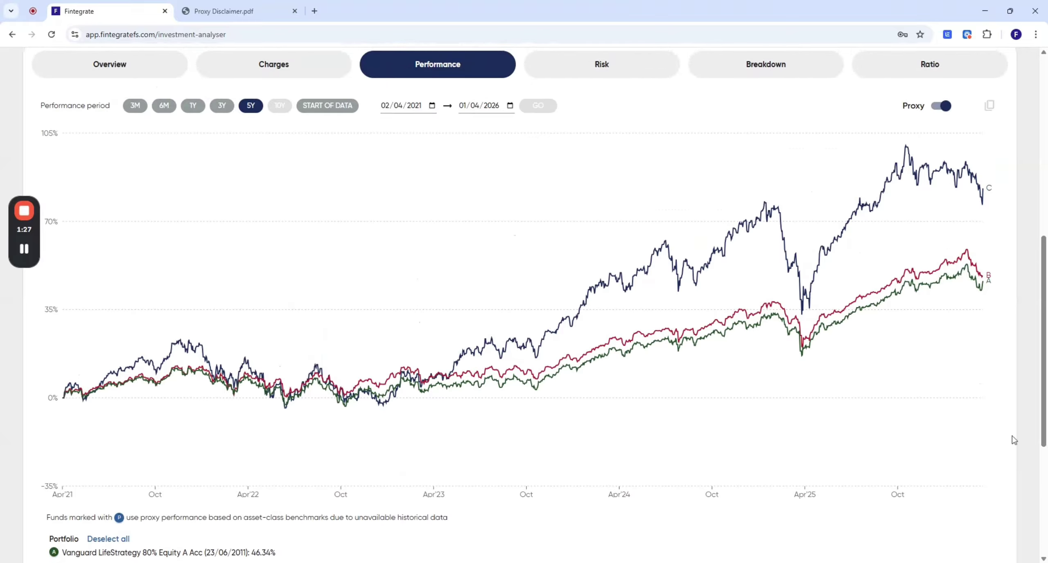
pyautogui.click(943, 106)
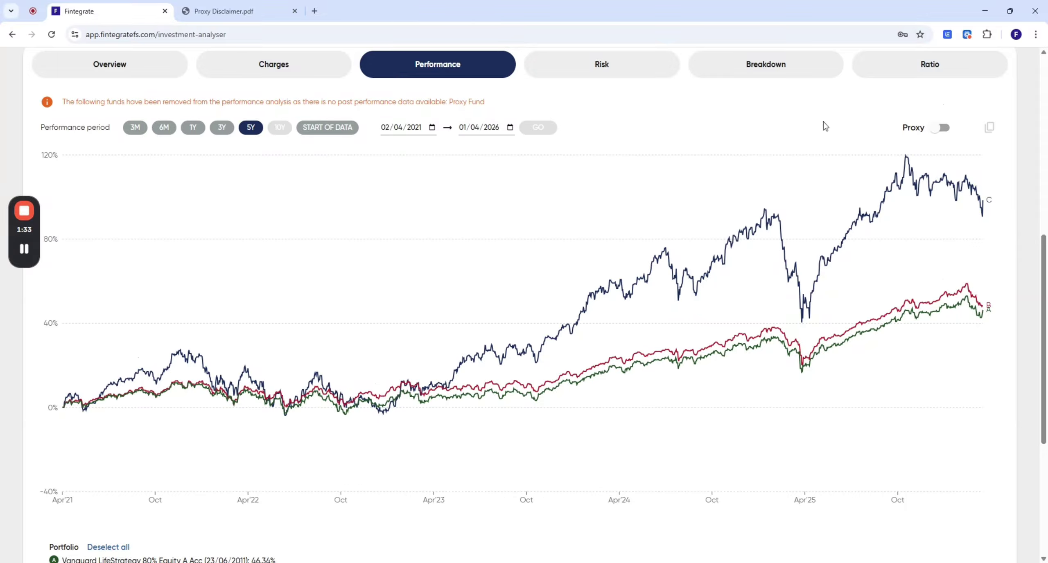
pyautogui.click(936, 130)
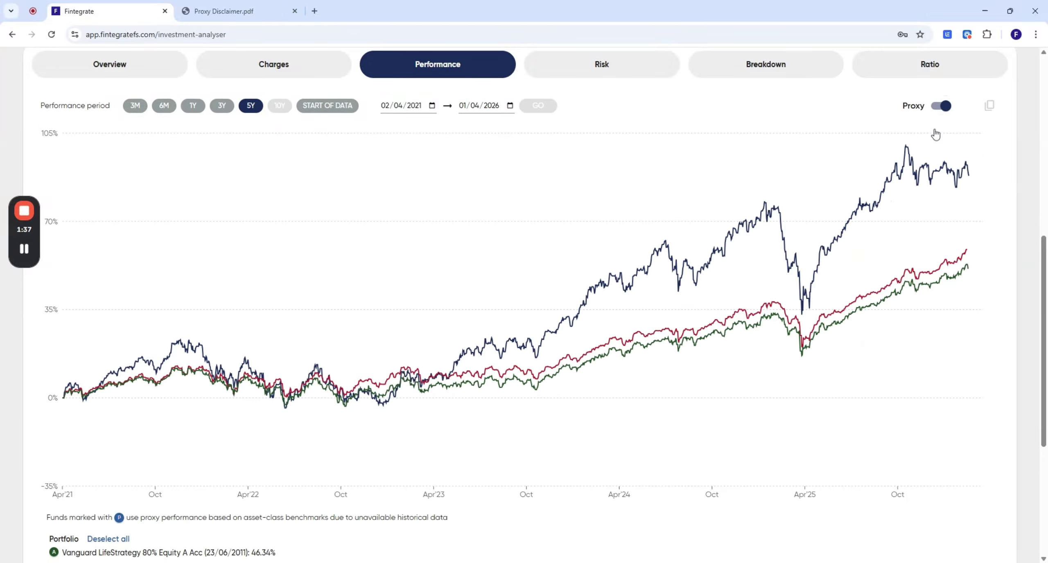
# Switch to the Proxy Disclaimer PDF and read its Use of Proxy Performance page
pyautogui.scroll(10, 400, 294)
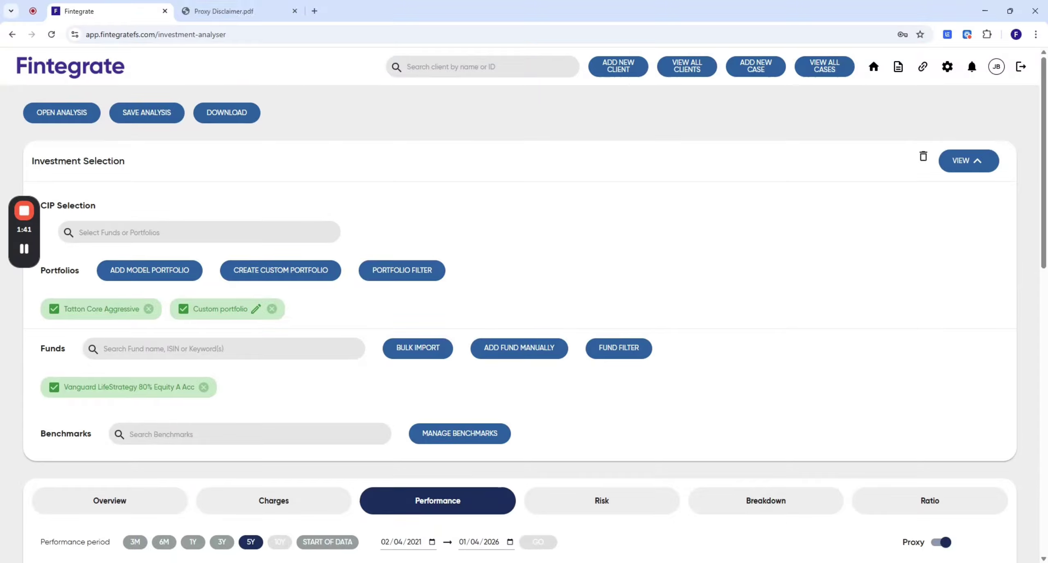
pyautogui.click(237, 11)
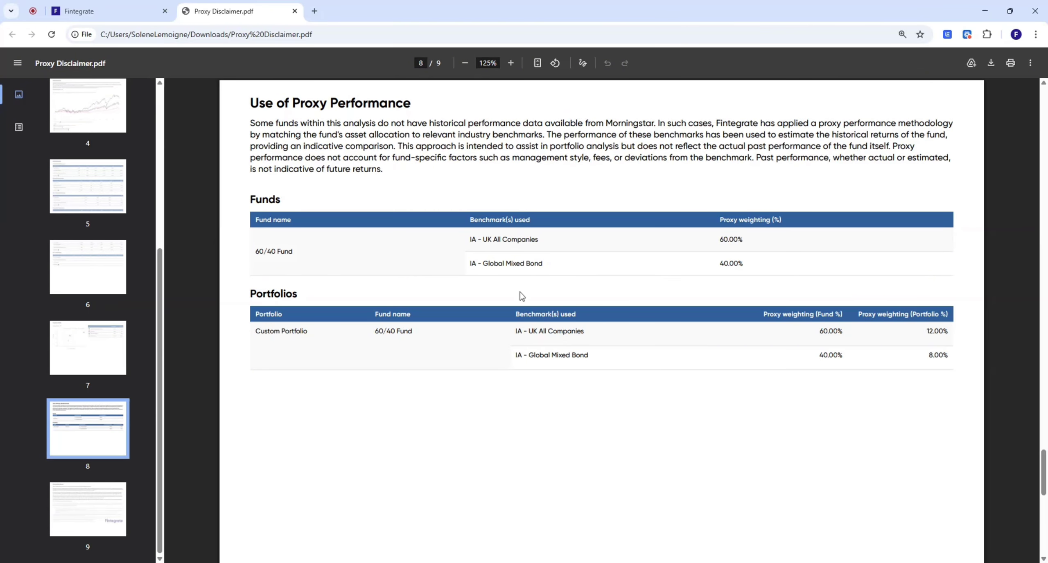
# Return to Fintegrate and review the firm's Proxy Performance settings, including the matching benchmark for each asset class
pyautogui.click(113, 15)
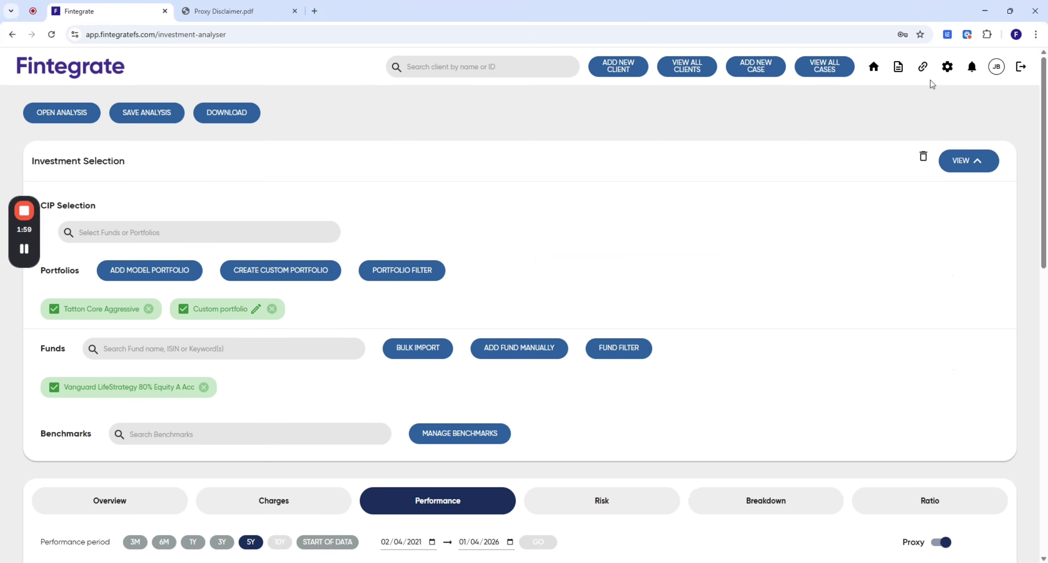
pyautogui.click(948, 68)
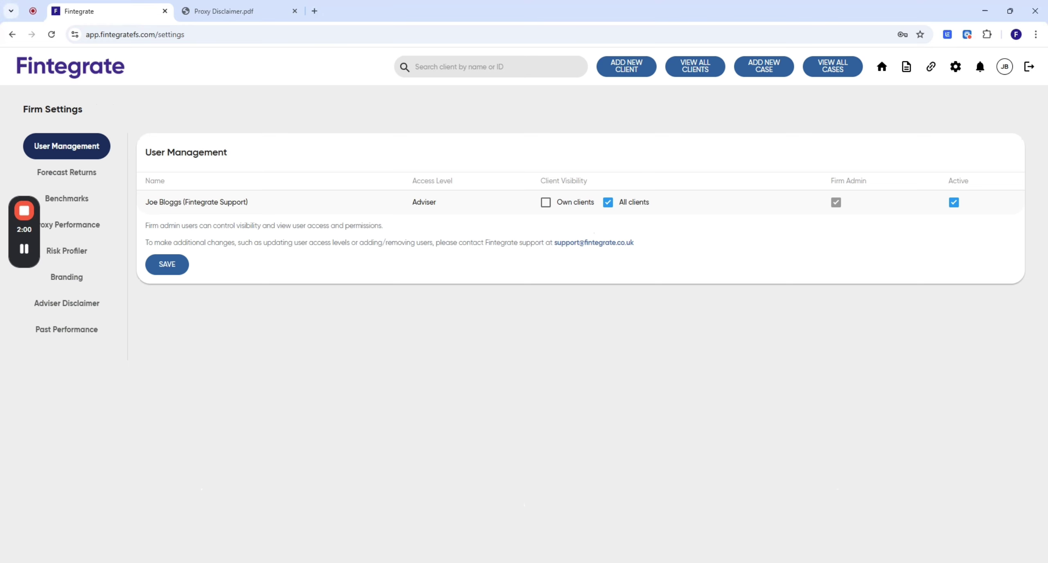
pyautogui.click(93, 229)
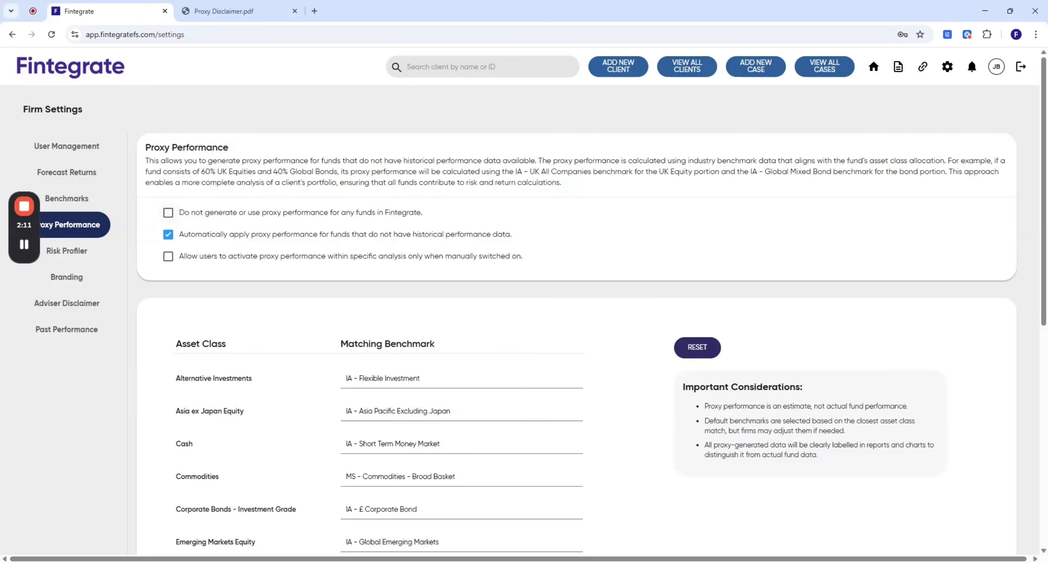
pyautogui.scroll(-6, 555, 351)
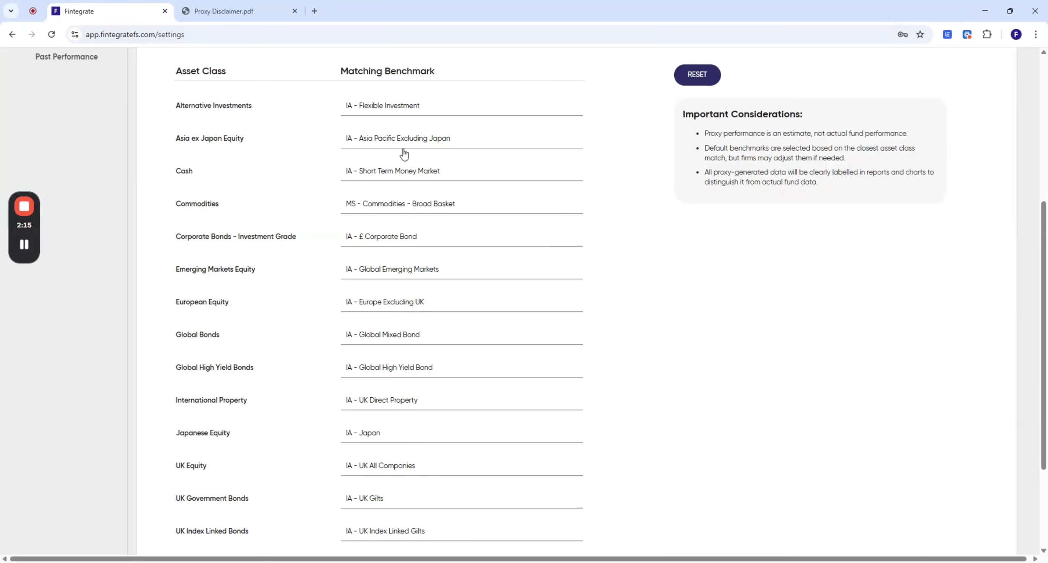
pyautogui.scroll(-3, 403, 164)
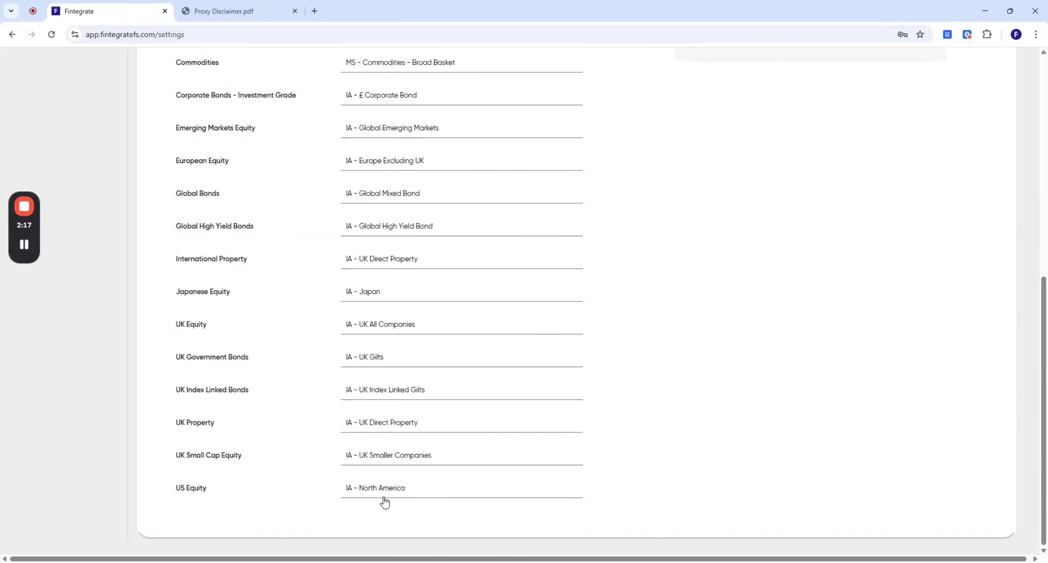
pyautogui.scroll(5, 385, 502)
# Browse the benchmarks available for the Alternative Investments asset class without changing the current match
pyautogui.click(481, 188)
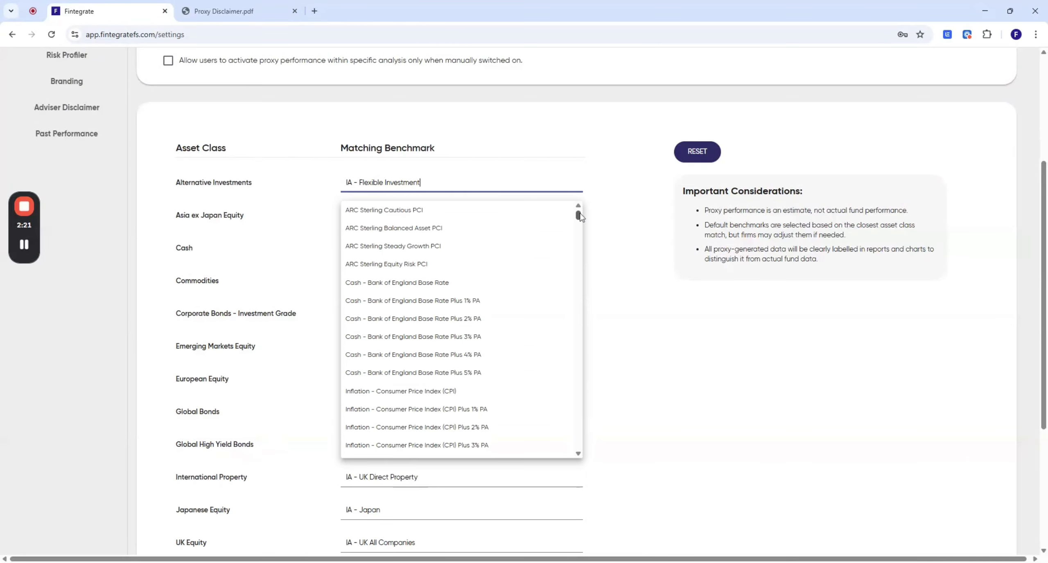
pyautogui.moveTo(580, 217); pyautogui.dragTo(615, 232)
pyautogui.click(672, 318)
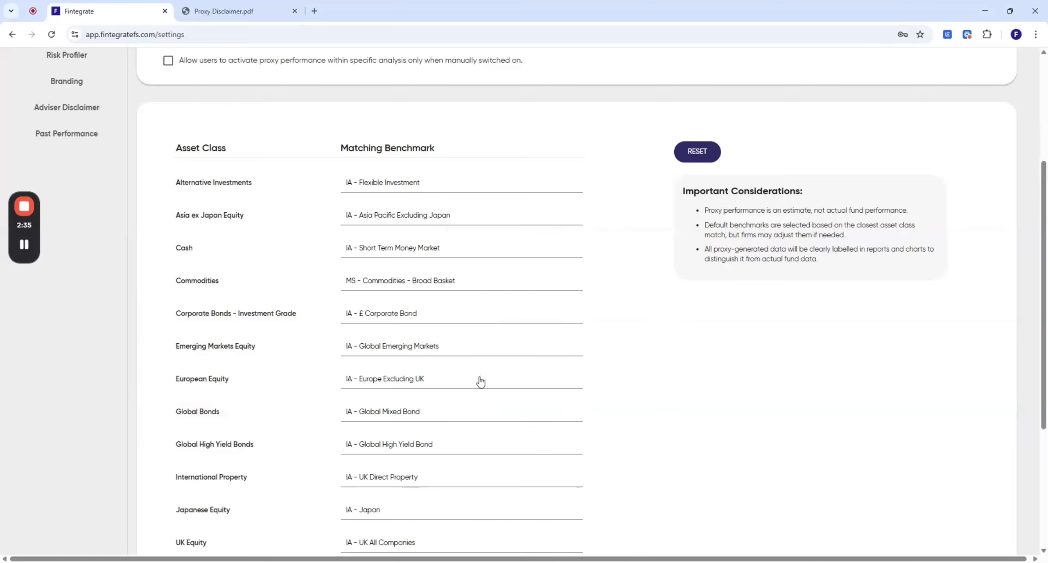
# Start a new custom benchmark in the firm's Benchmarks settings and name it Adventurous
pyautogui.scroll(5, 481, 382)
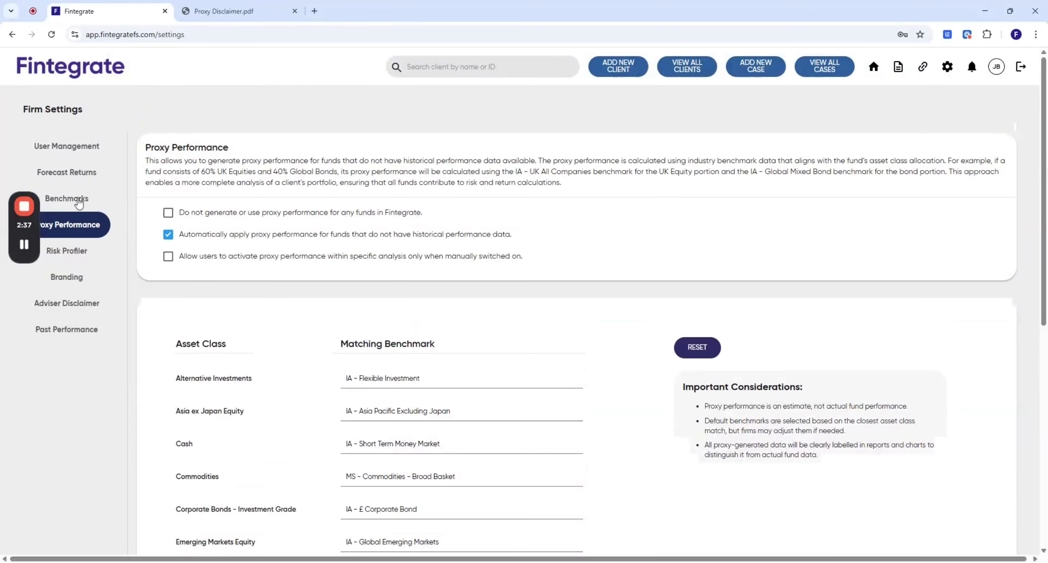
pyautogui.click(67, 198)
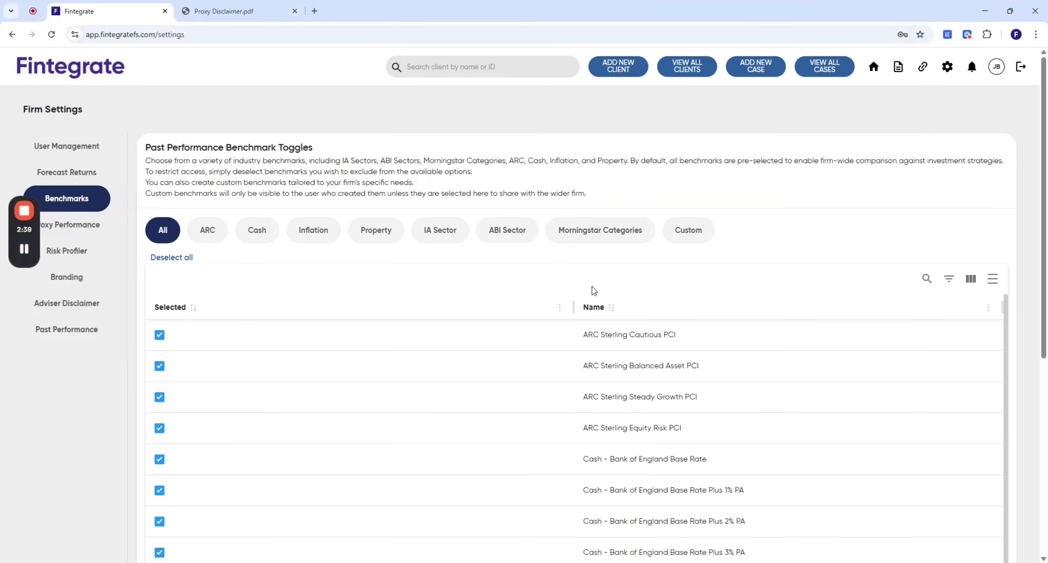
pyautogui.click(679, 245)
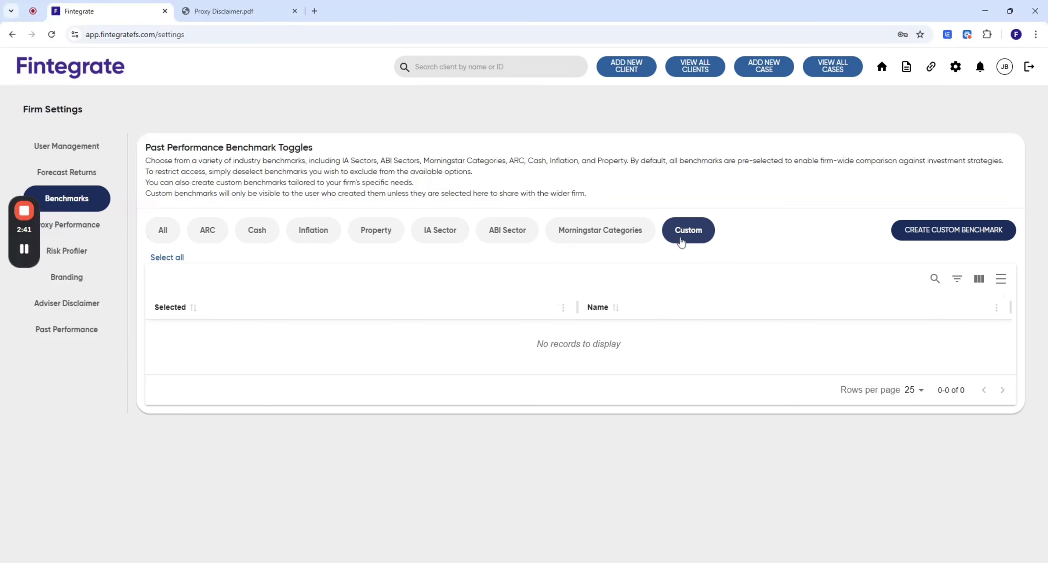
pyautogui.click(947, 235)
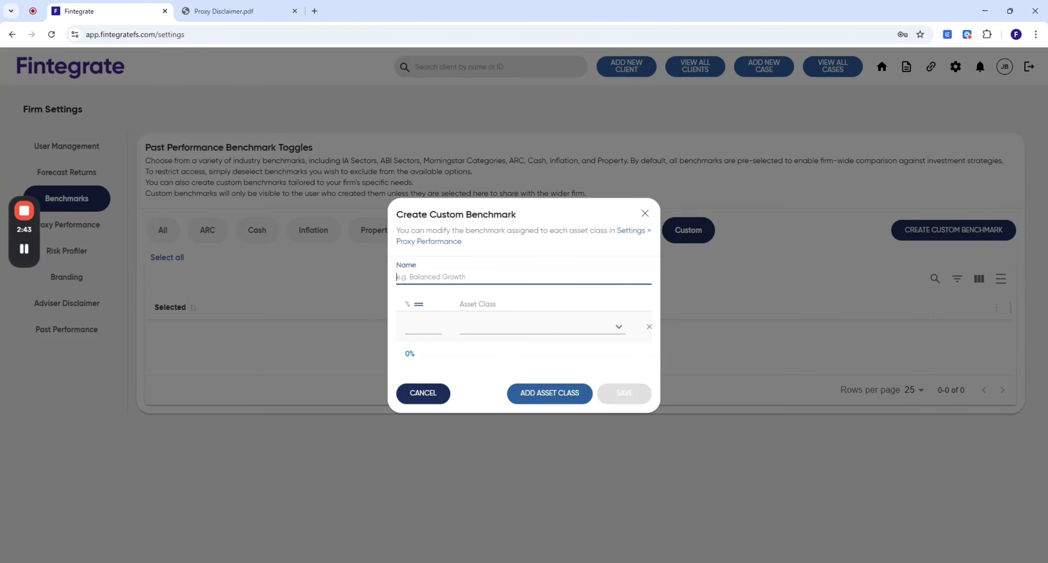
pyautogui.write('Adventurous')
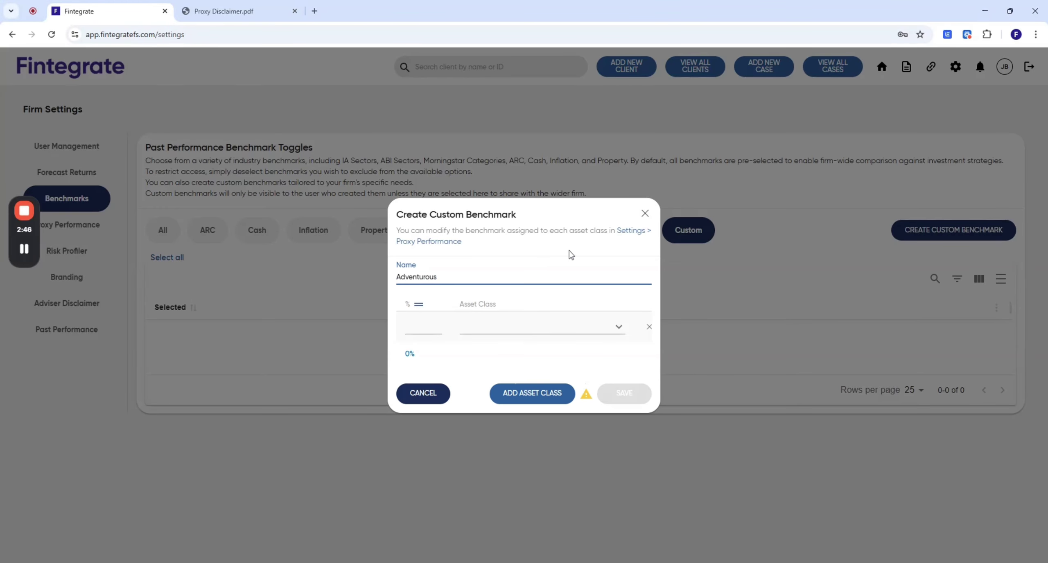
# Allocate the benchmark equally across Emerging Markets Equity, European Equity and US Equity, and save it
pyautogui.click(555, 329)
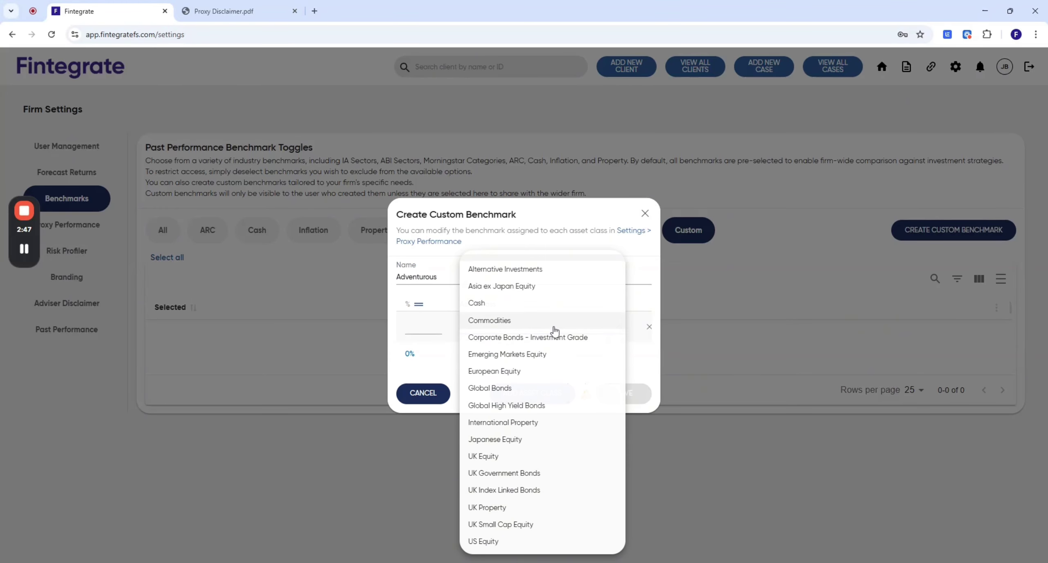
pyautogui.click(528, 358)
pyautogui.click(529, 393)
pyautogui.click(515, 344)
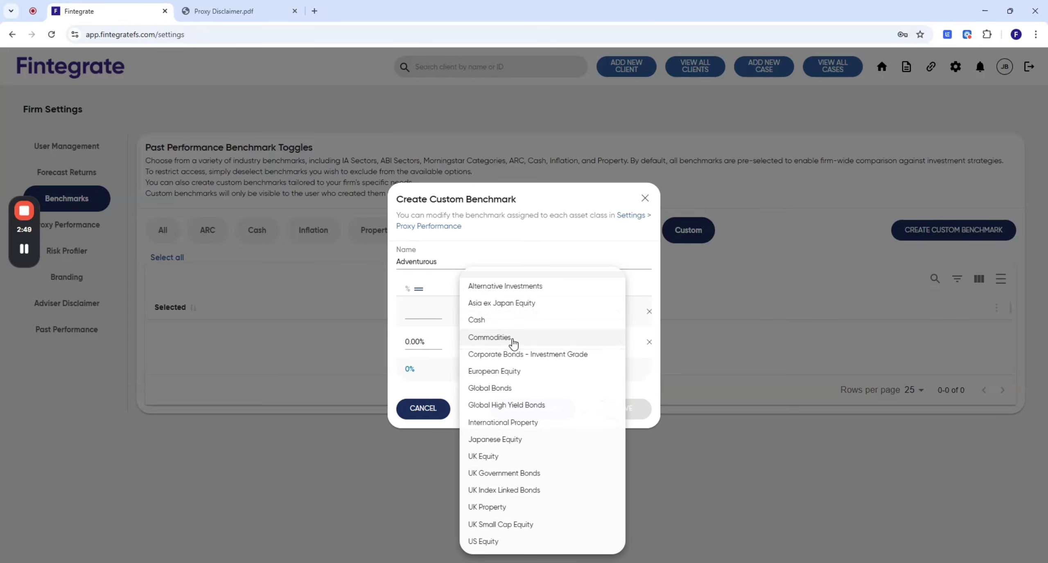
pyautogui.click(504, 369)
pyautogui.click(520, 409)
pyautogui.click(511, 358)
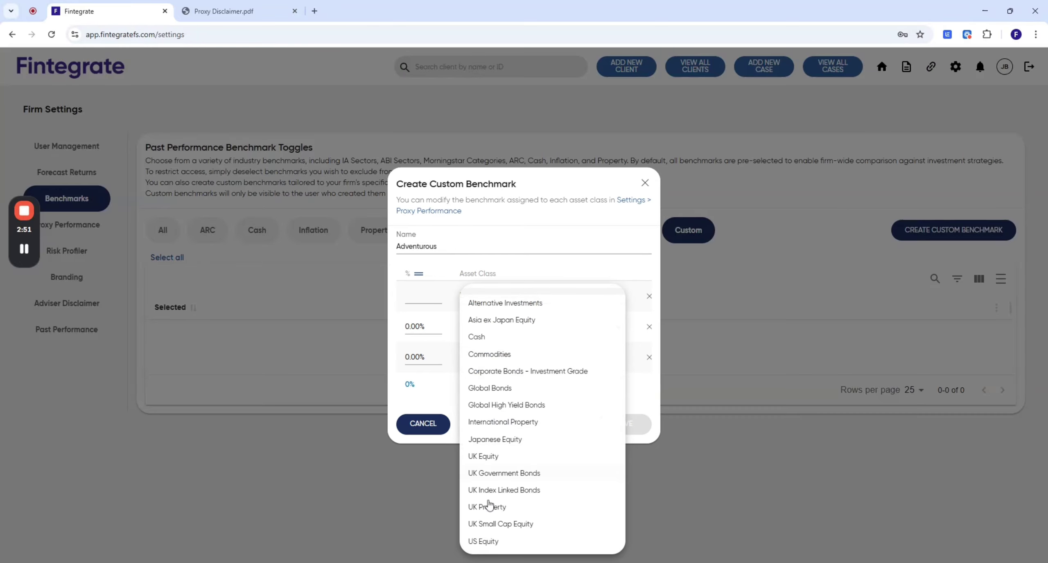
pyautogui.click(477, 542)
pyautogui.click(419, 273)
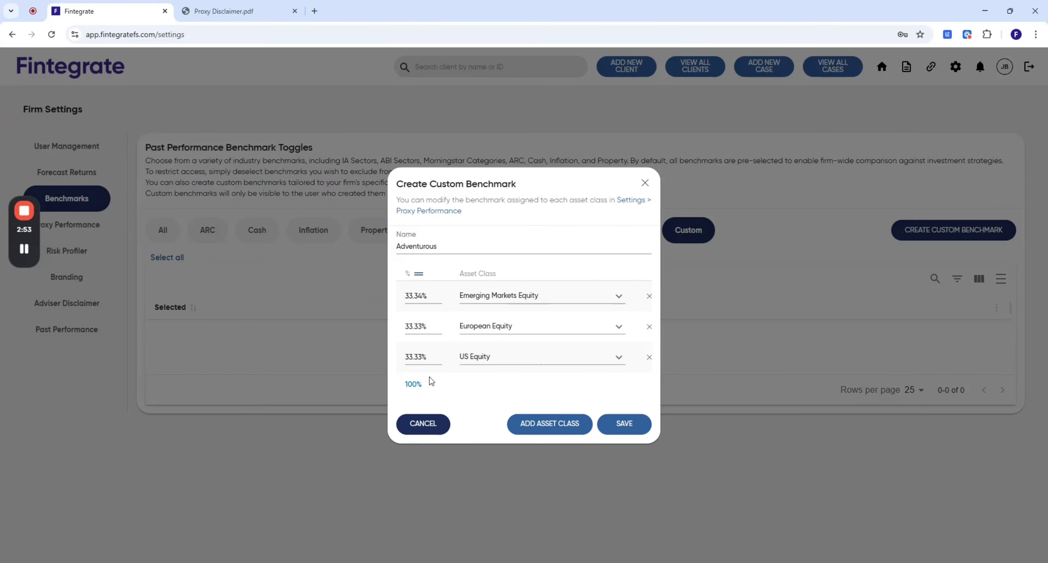
pyautogui.click(623, 425)
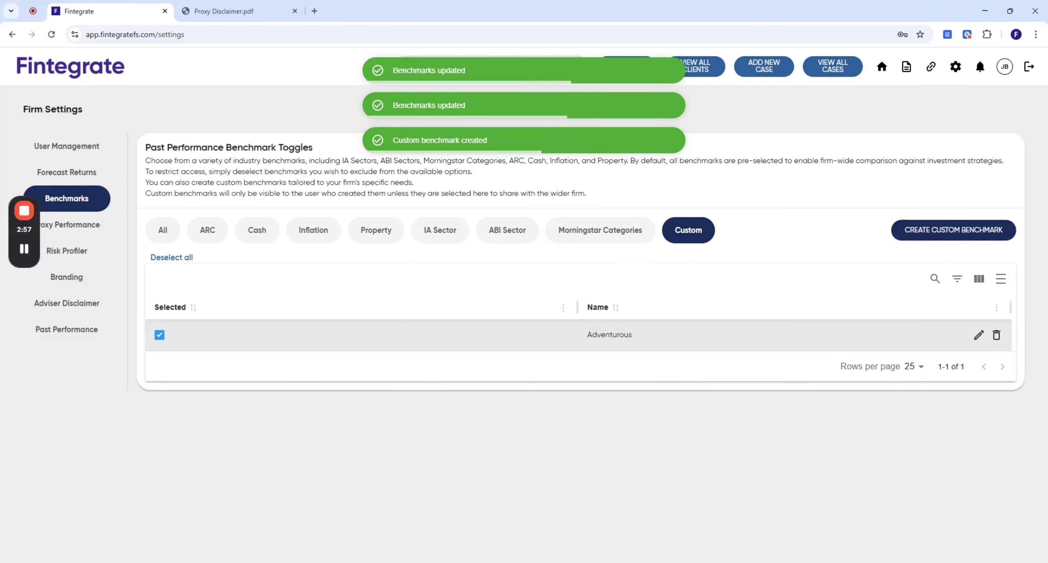
# Open the recent Proxy analysis from the home page and add the custom Adventurous benchmark to it
pyautogui.click(75, 73)
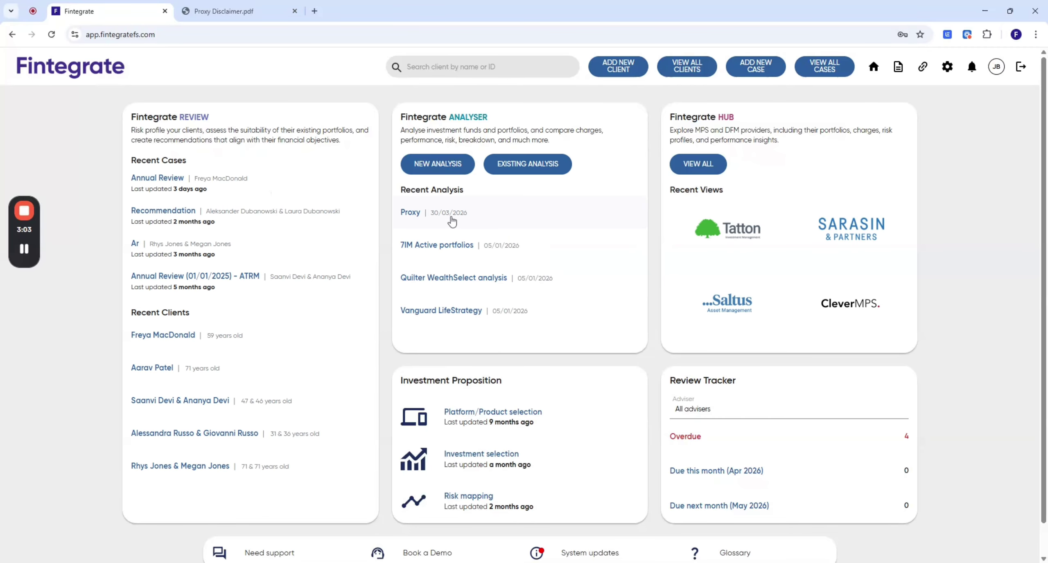
pyautogui.click(451, 221)
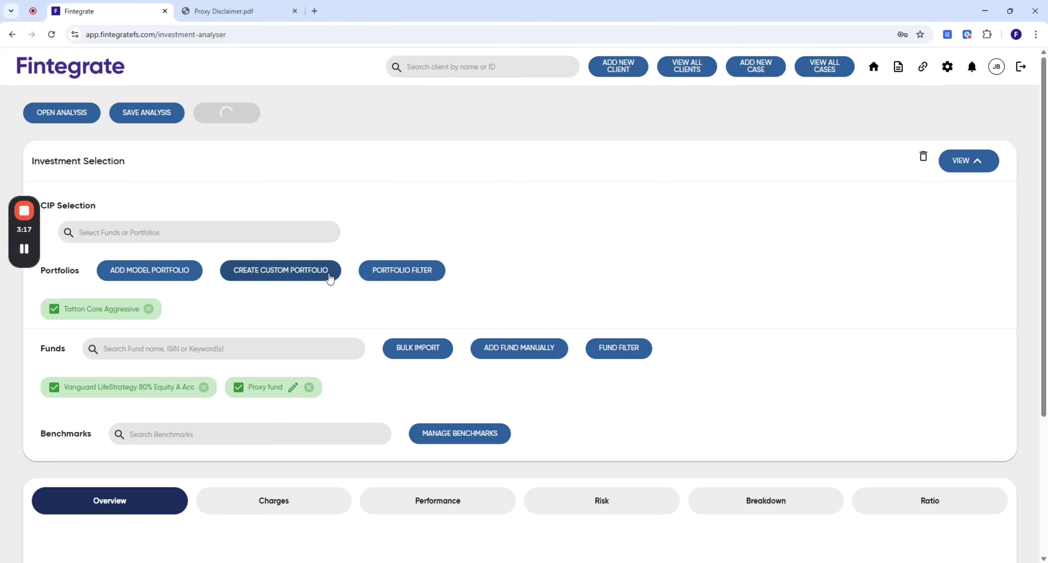
pyautogui.scroll(-3, 329, 280)
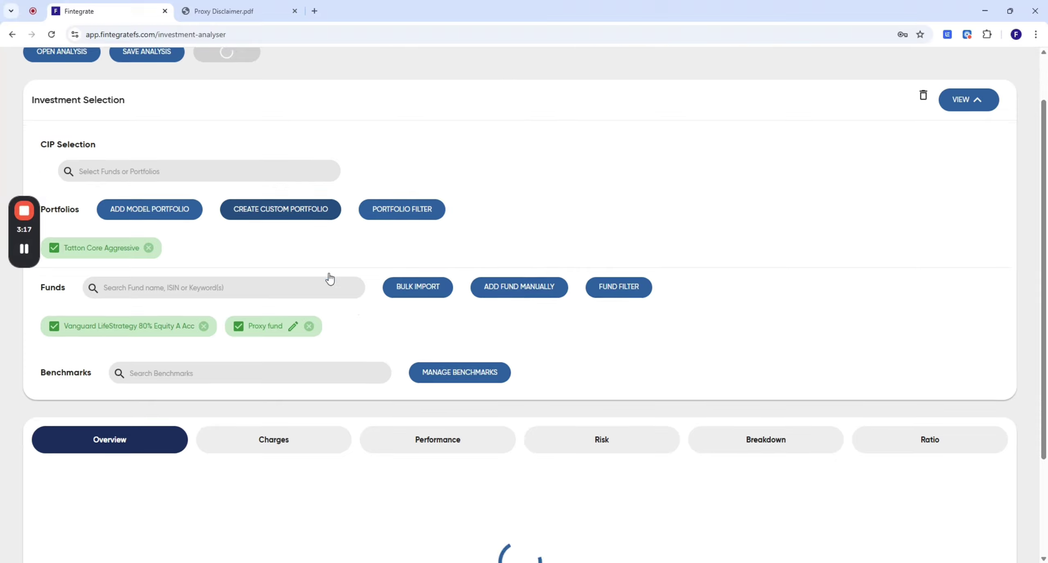
pyautogui.scroll(-2, 489, 293)
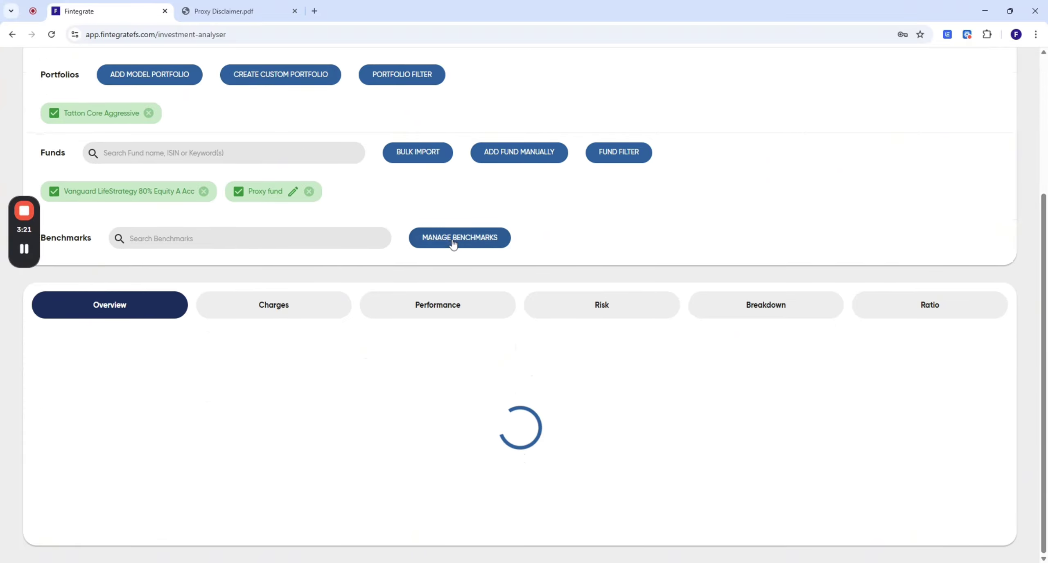
pyautogui.click(453, 242)
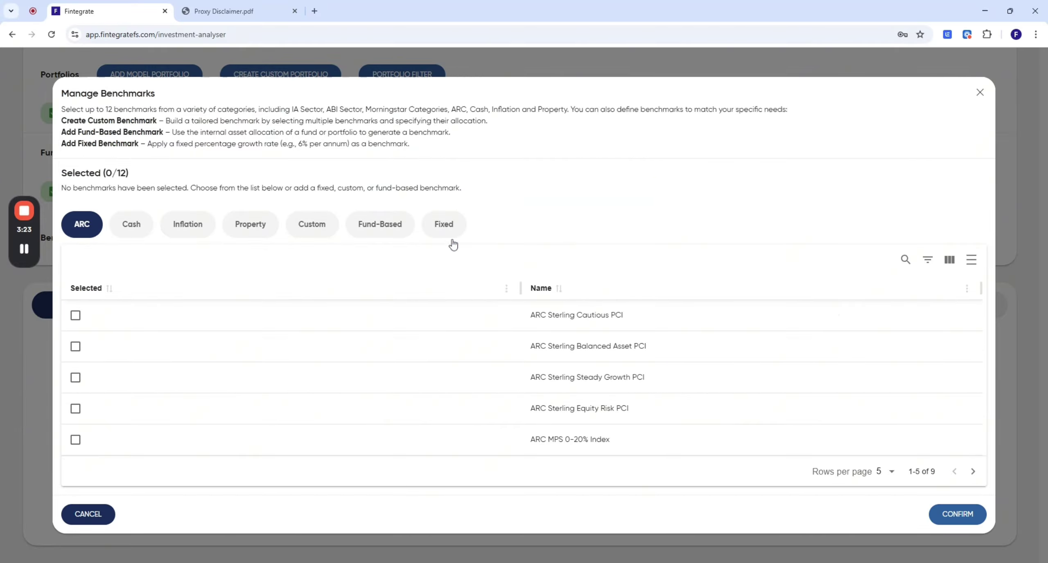
pyautogui.click(373, 231)
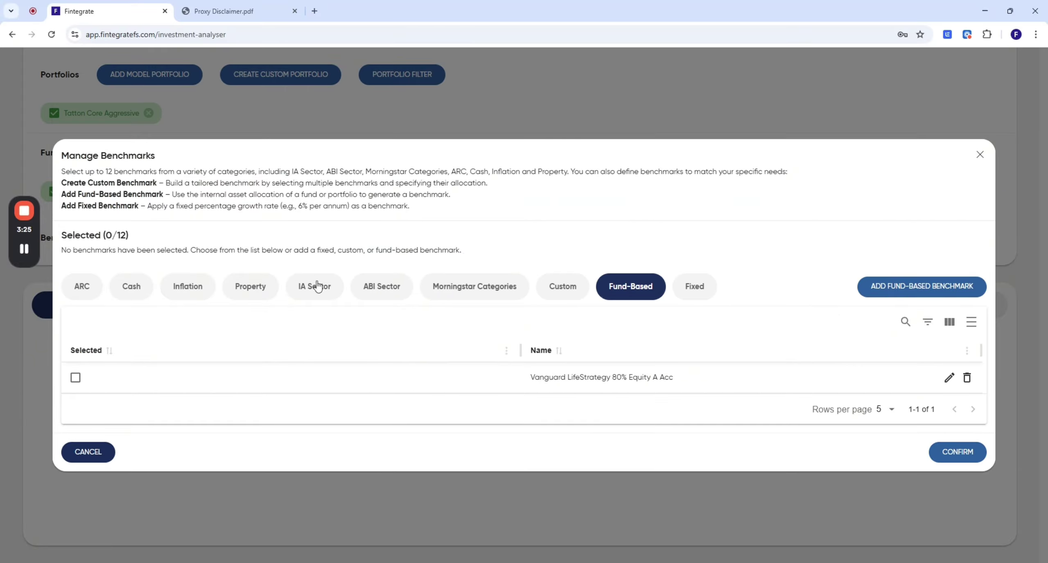
pyautogui.click(549, 289)
pyautogui.click(77, 379)
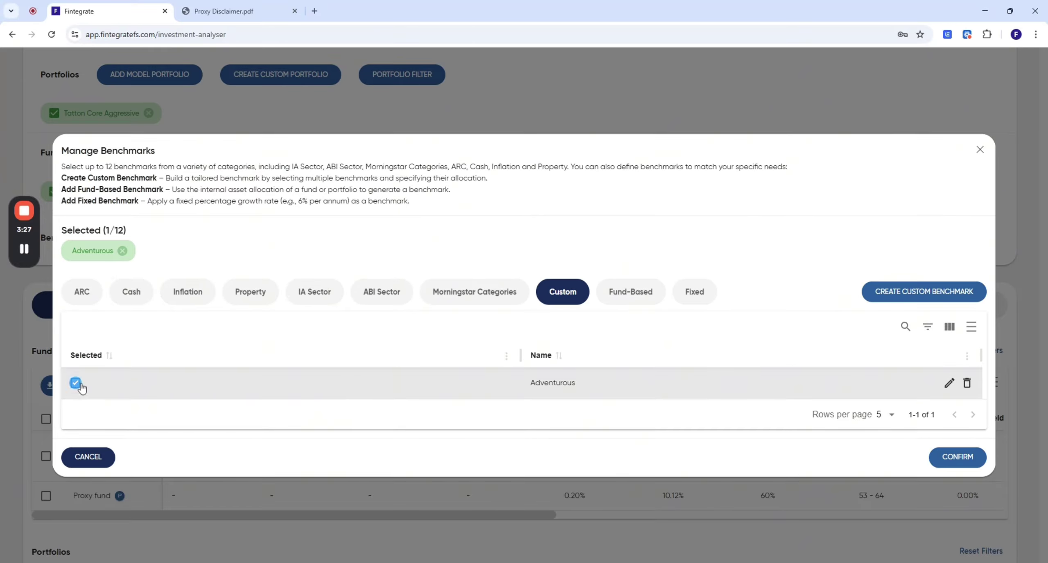
pyautogui.click(961, 454)
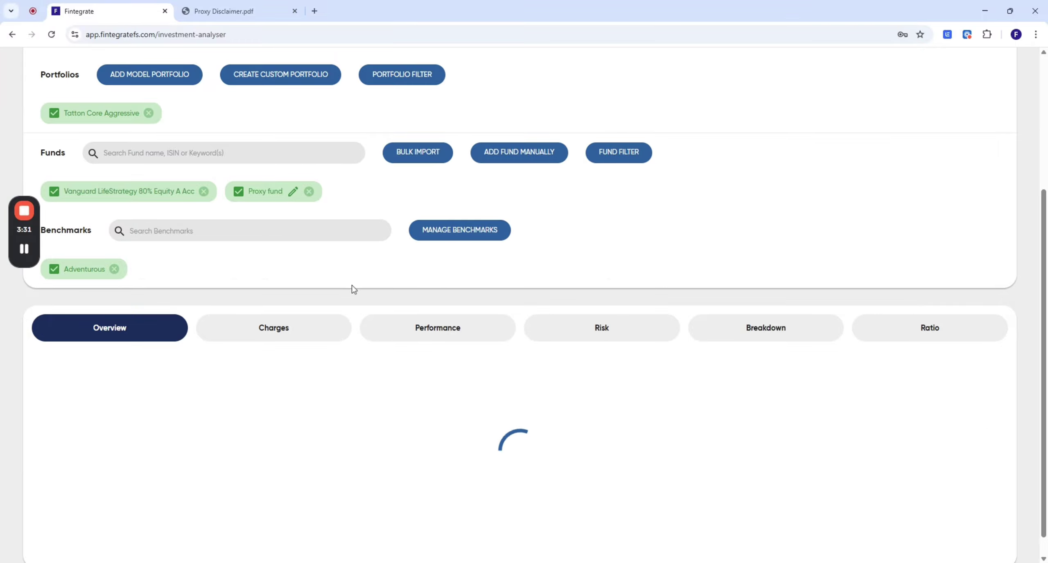
# Add the fund-based Vanguard LifeStrategy 80% Equity A Acc benchmark to the analysis
pyautogui.click(458, 233)
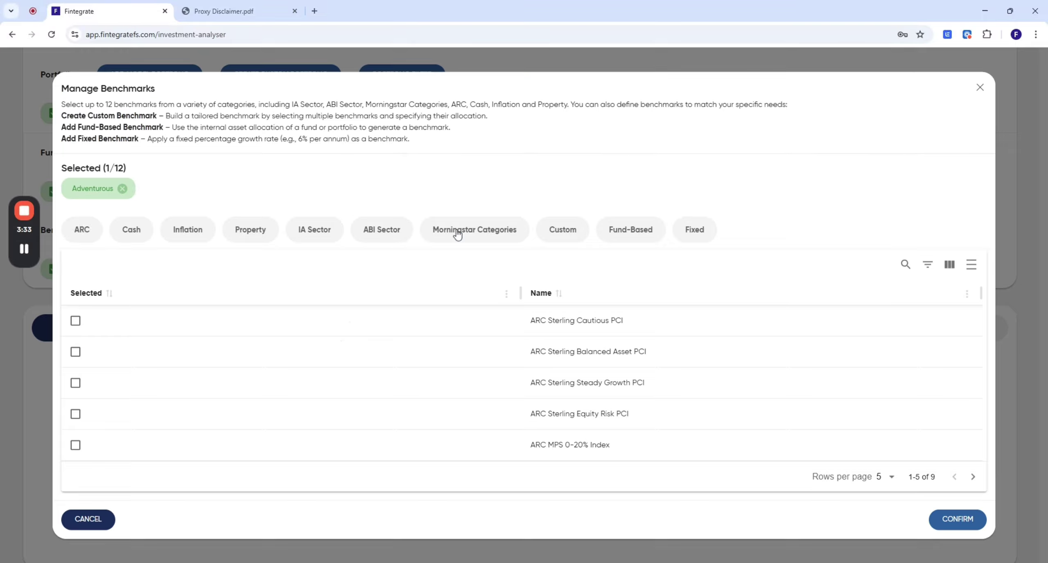
pyautogui.click(622, 233)
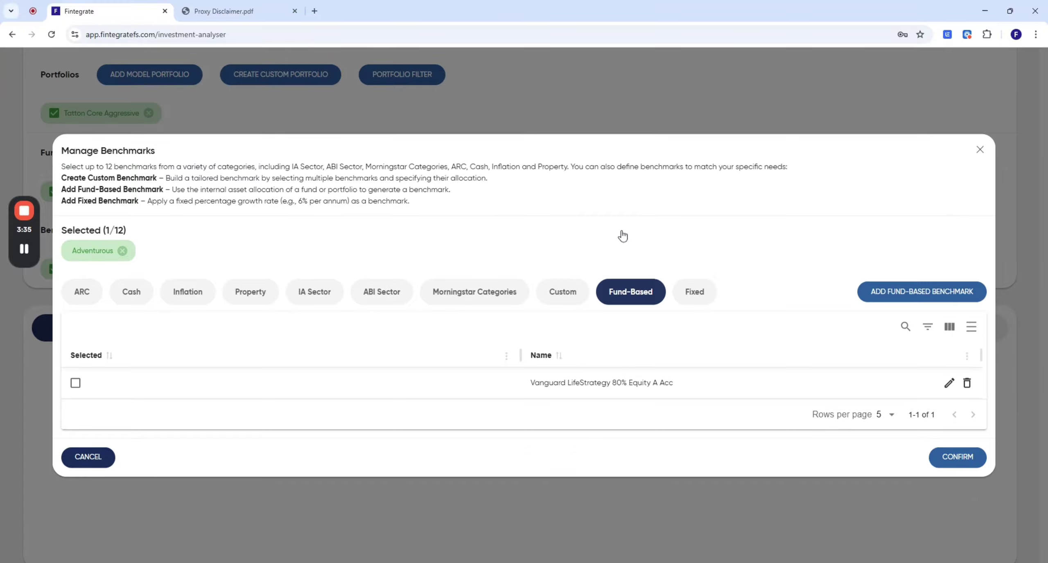
pyautogui.click(75, 385)
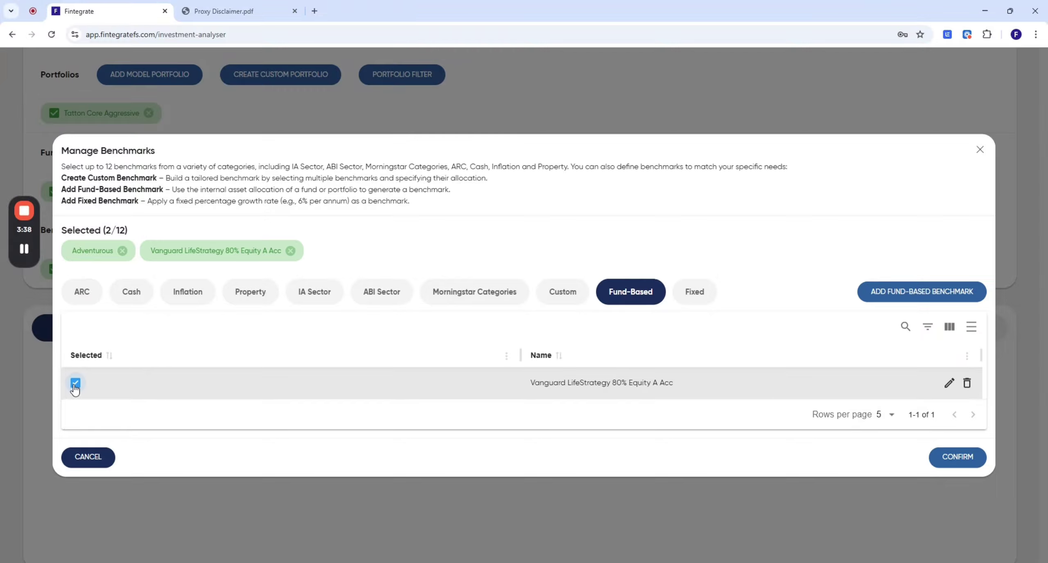
pyautogui.click(943, 458)
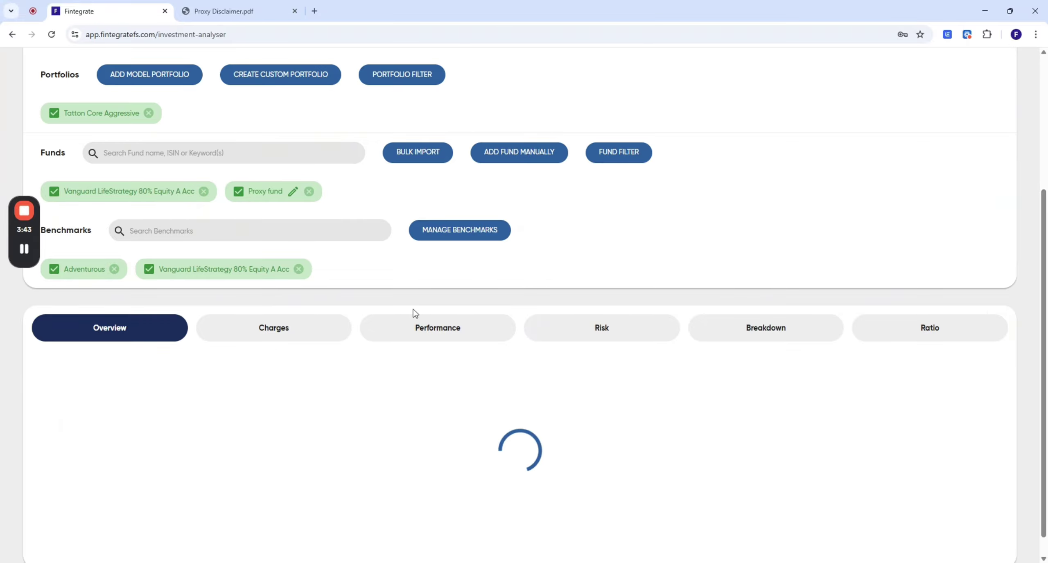
# Examine the five-year performance chart and its legend, comparing the funds and portfolio with the two benchmarks
pyautogui.click(439, 336)
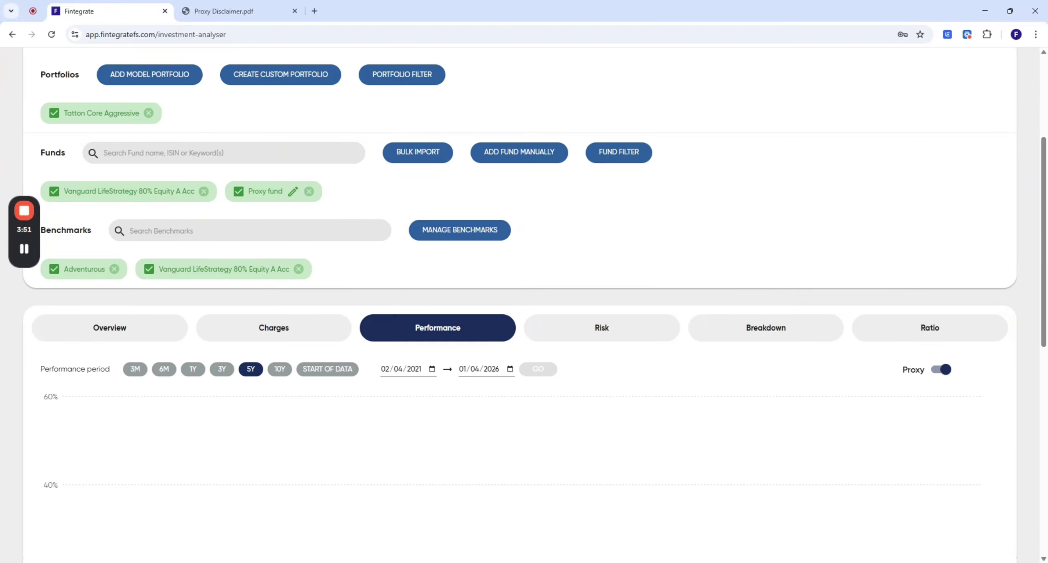
pyautogui.scroll(-5, 728, 285)
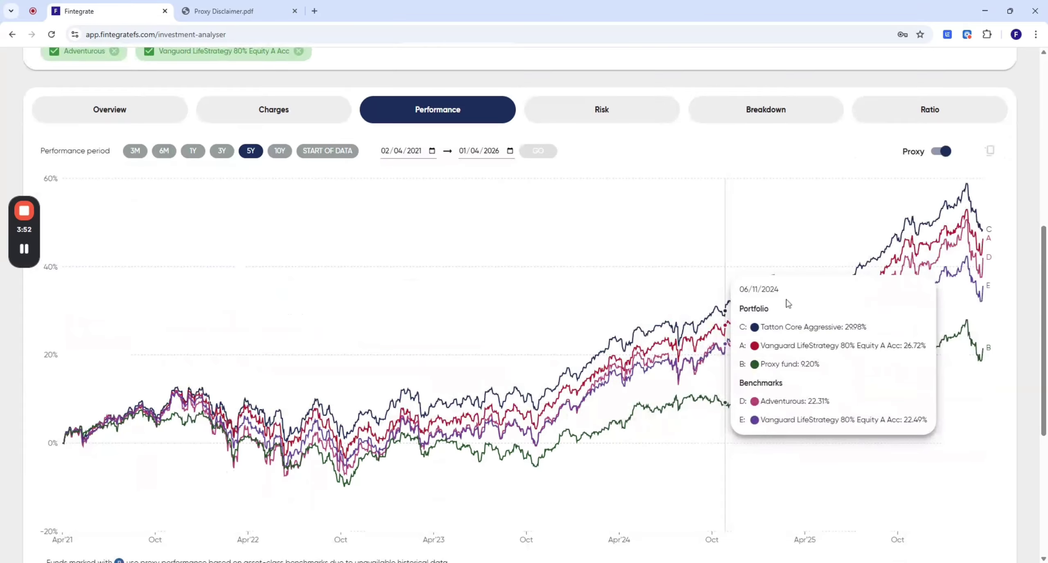
pyautogui.scroll(-5, 1003, 322)
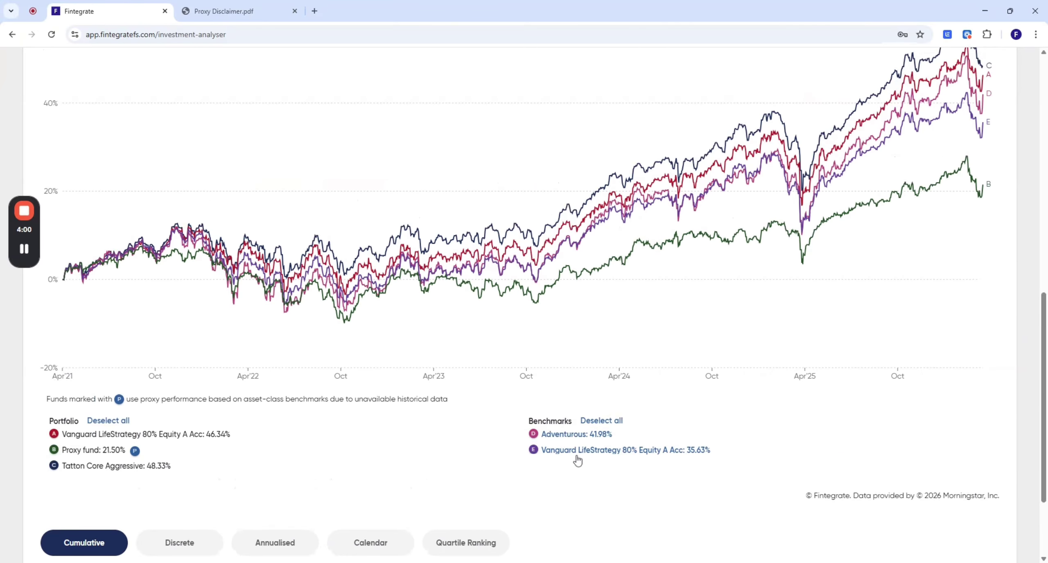
pyautogui.scroll(1, 578, 460)
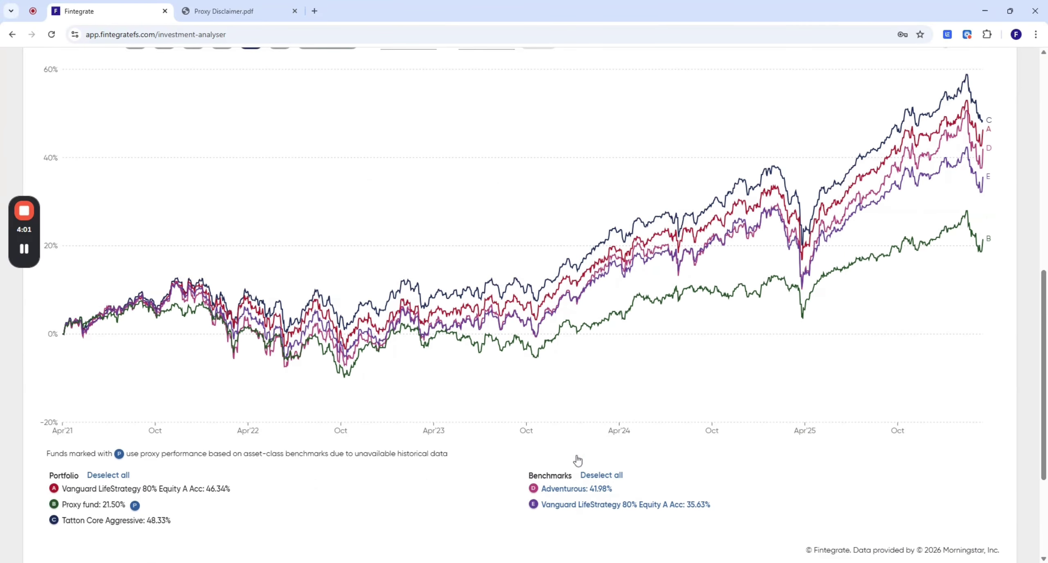
pyautogui.scroll(2, 578, 461)
pyautogui.scroll(1, 577, 461)
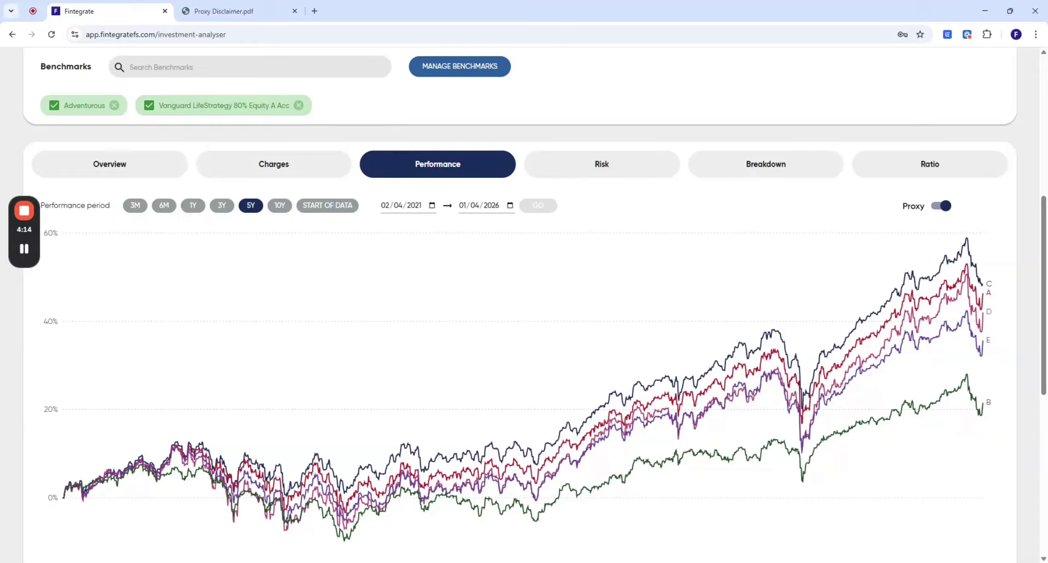
# Look at the asset class allocation options for a manually added fund, and cancel without adding one
pyautogui.scroll(4, 1030, 465)
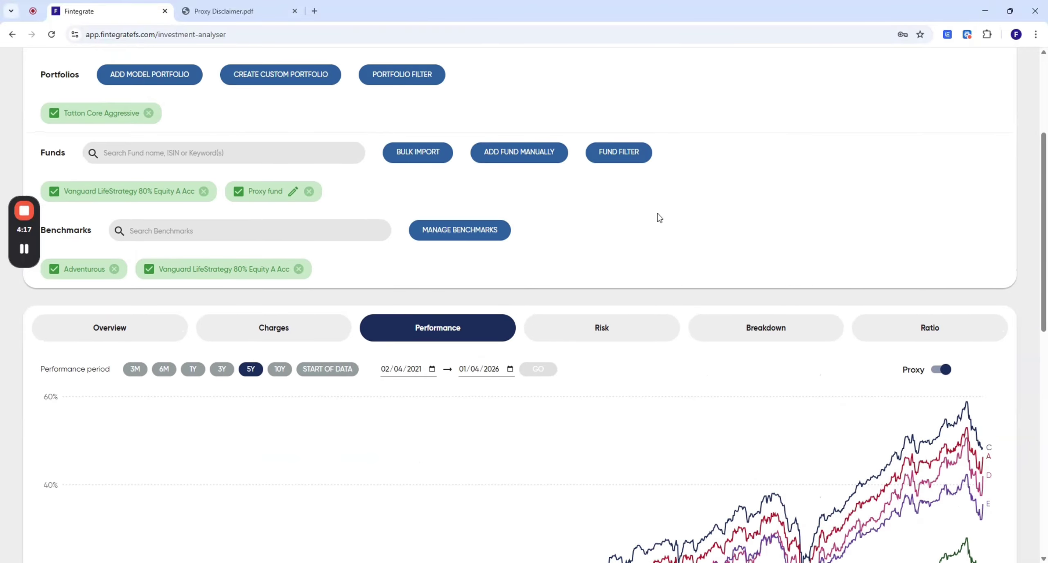
pyautogui.click(520, 153)
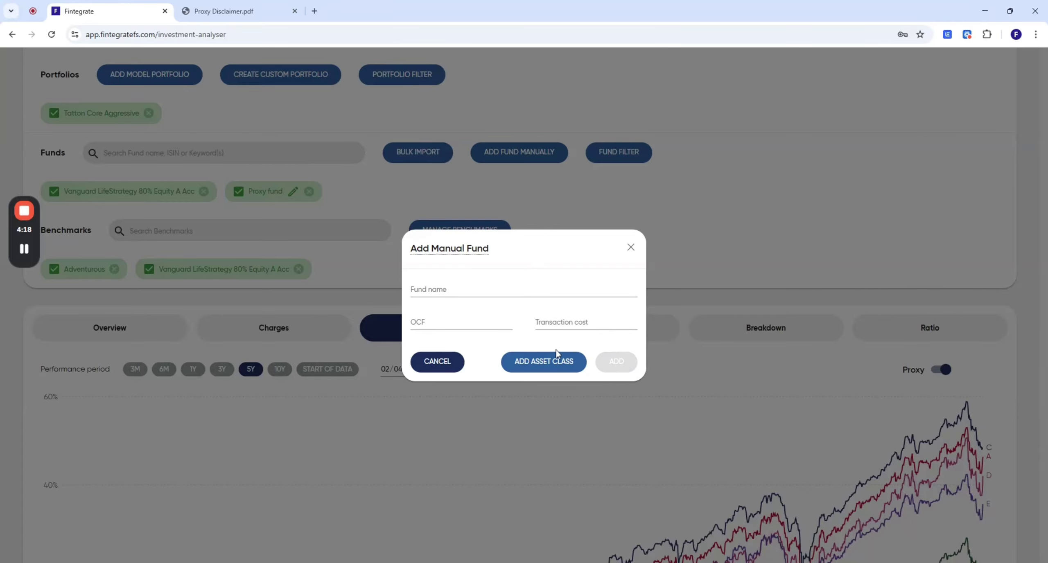
pyautogui.click(556, 361)
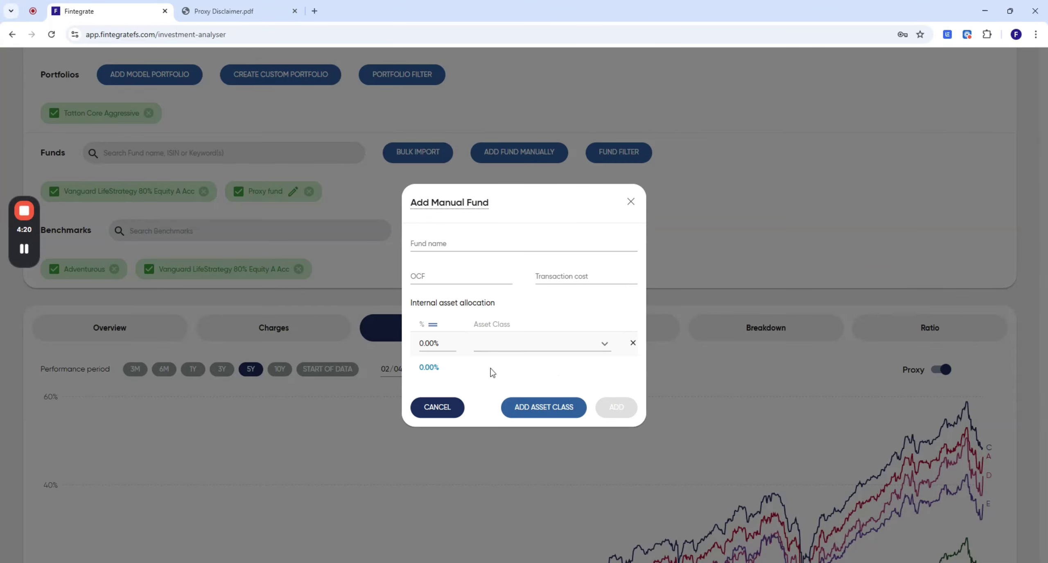
pyautogui.click(513, 350)
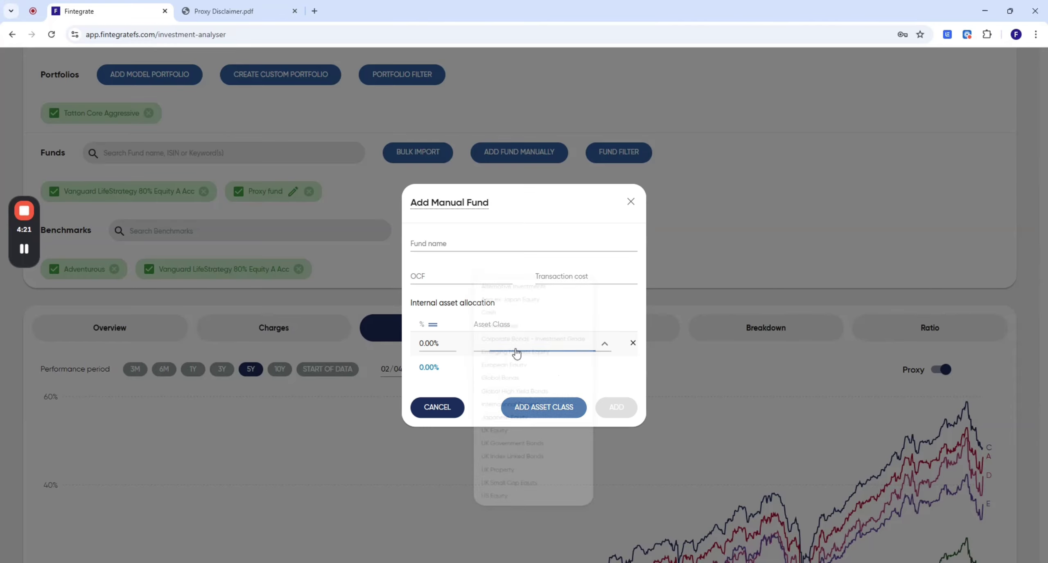
pyautogui.click(452, 414)
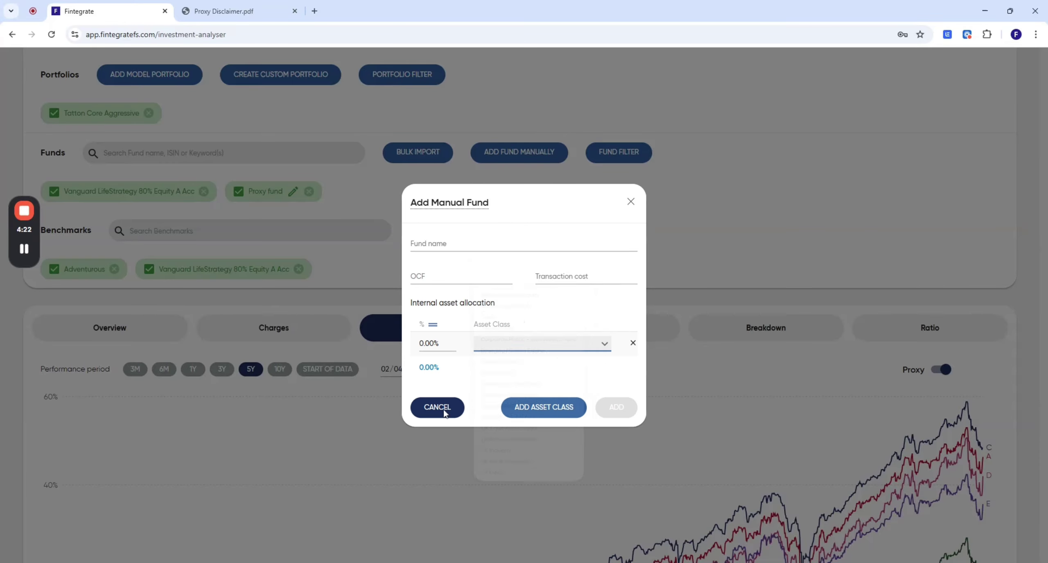
pyautogui.click(448, 398)
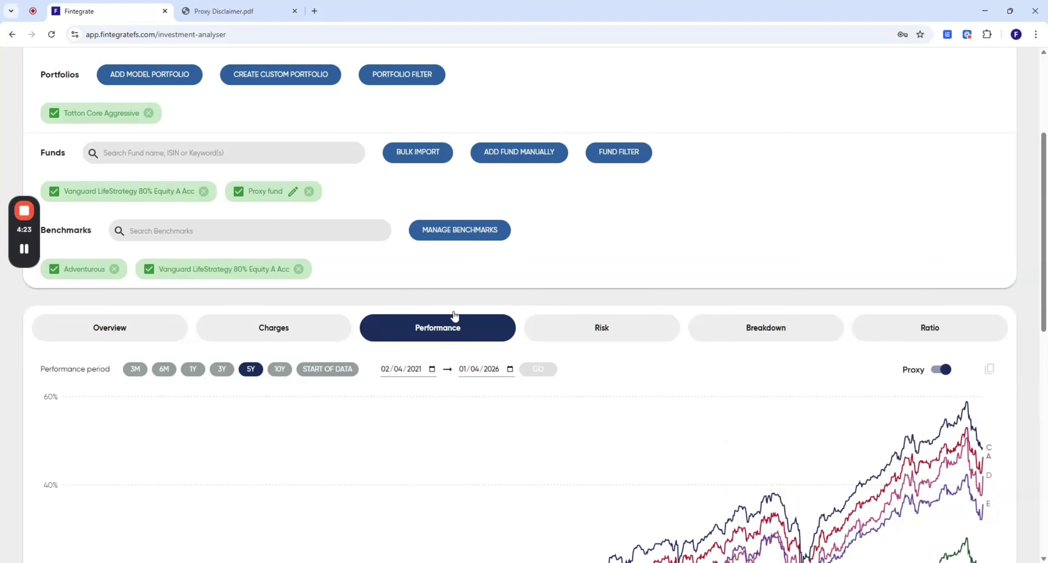
# Review the custom and fund-based benchmarks available to the analysis and close the benchmark manager without changes
pyautogui.click(460, 242)
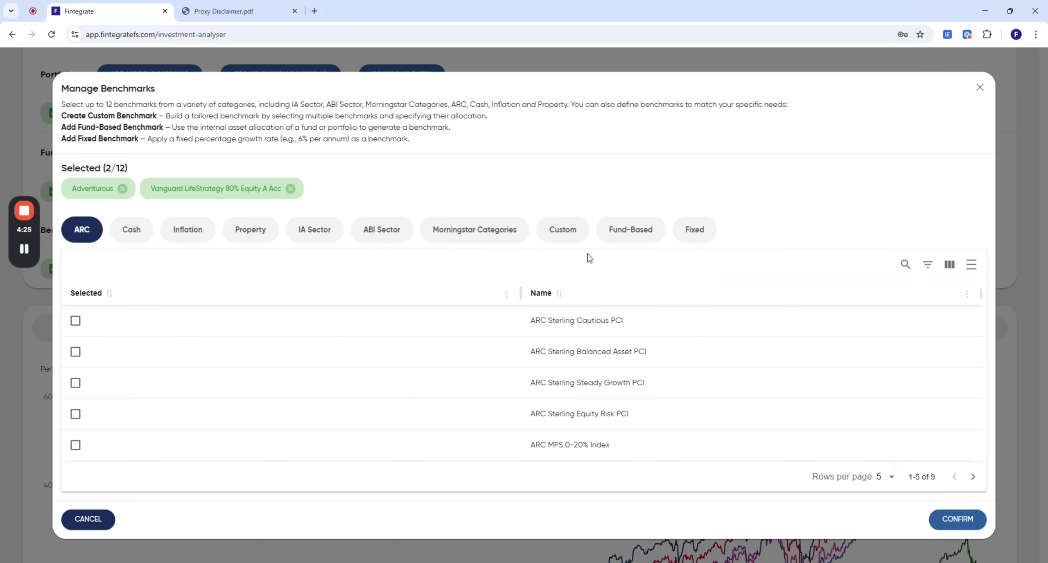
pyautogui.click(575, 235)
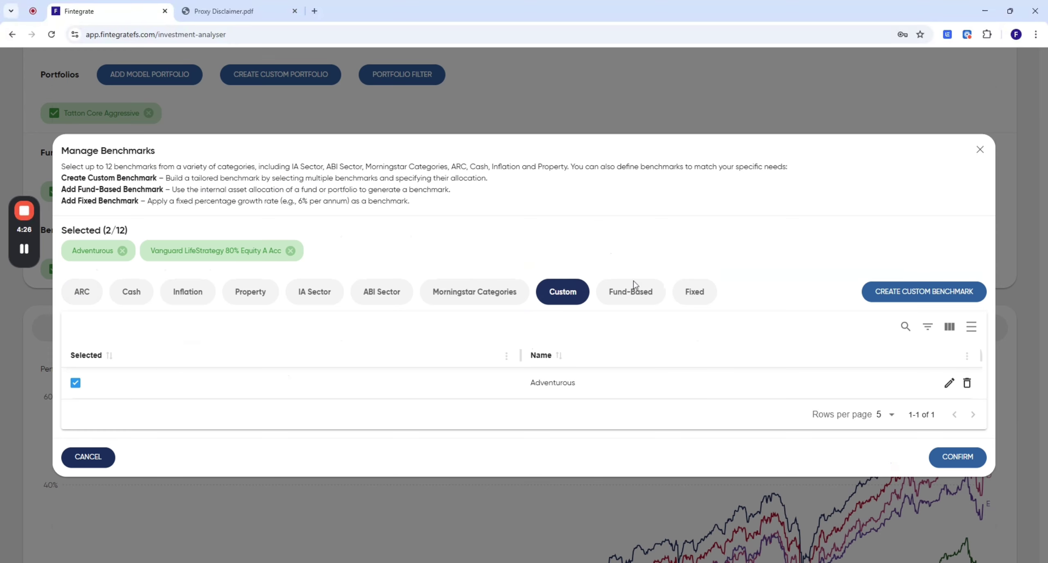
pyautogui.click(633, 295)
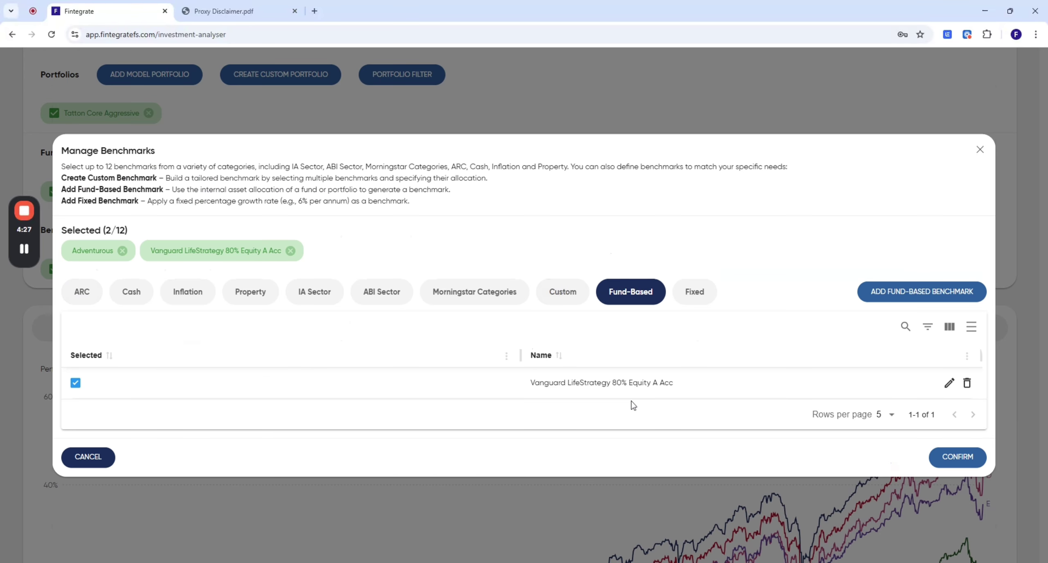
pyautogui.click(981, 151)
# Check in the performance chart's legend which proxy performance benchmarks are used for the Proxy fund
pyautogui.scroll(-6, 970, 314)
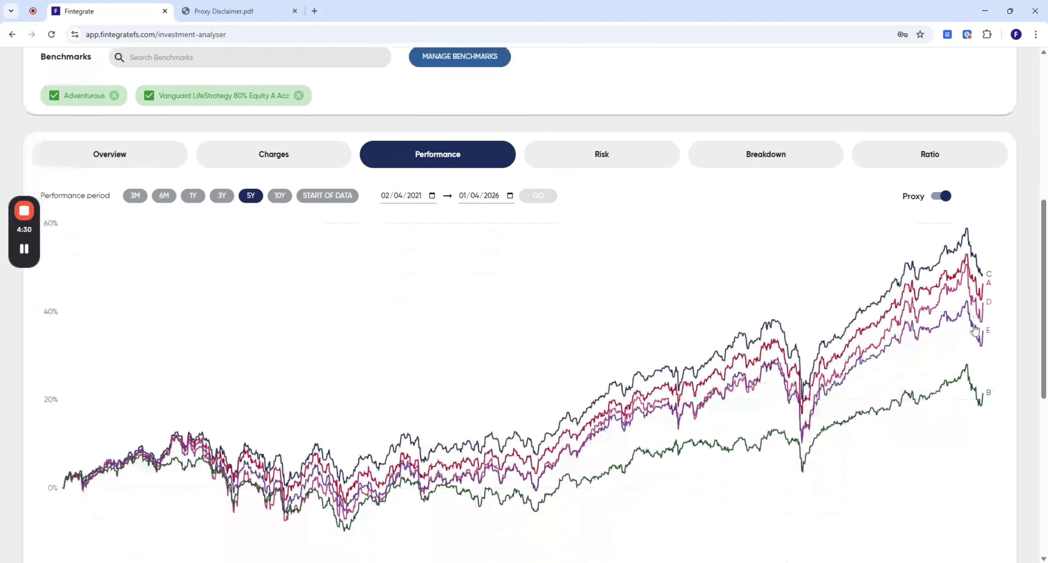
pyautogui.scroll(-2, 974, 330)
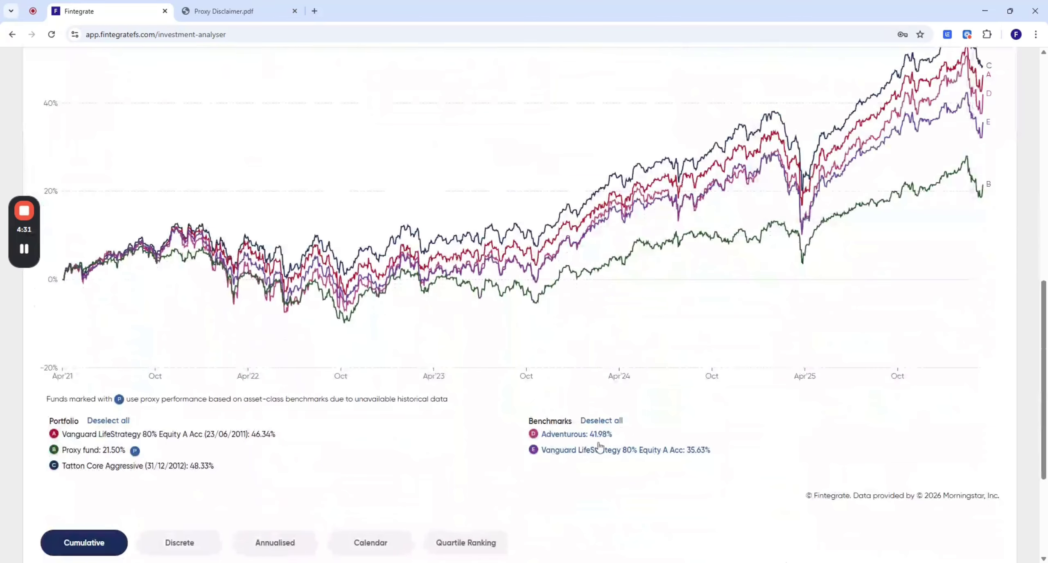
pyautogui.moveTo(144, 452)
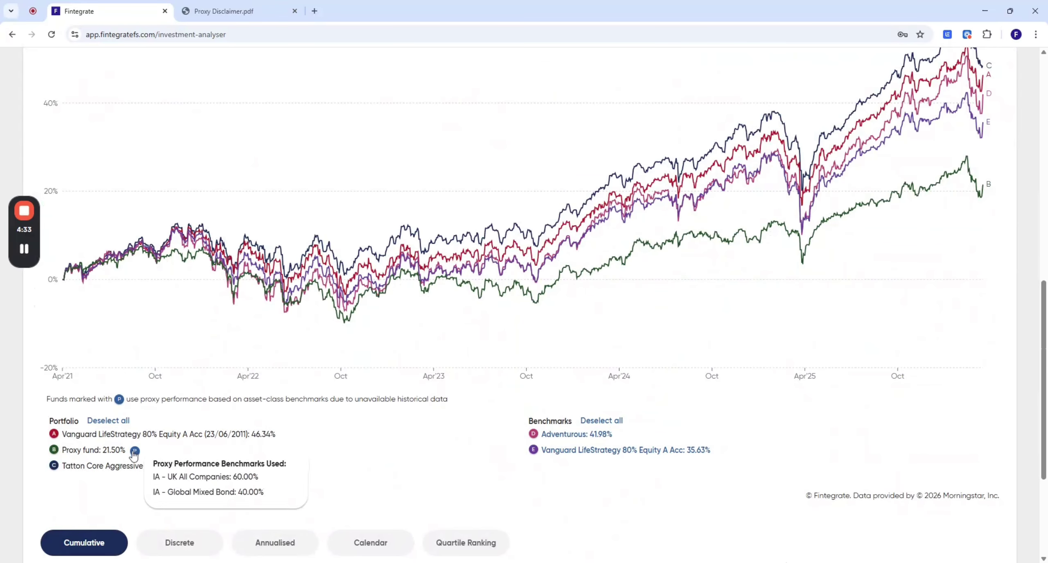